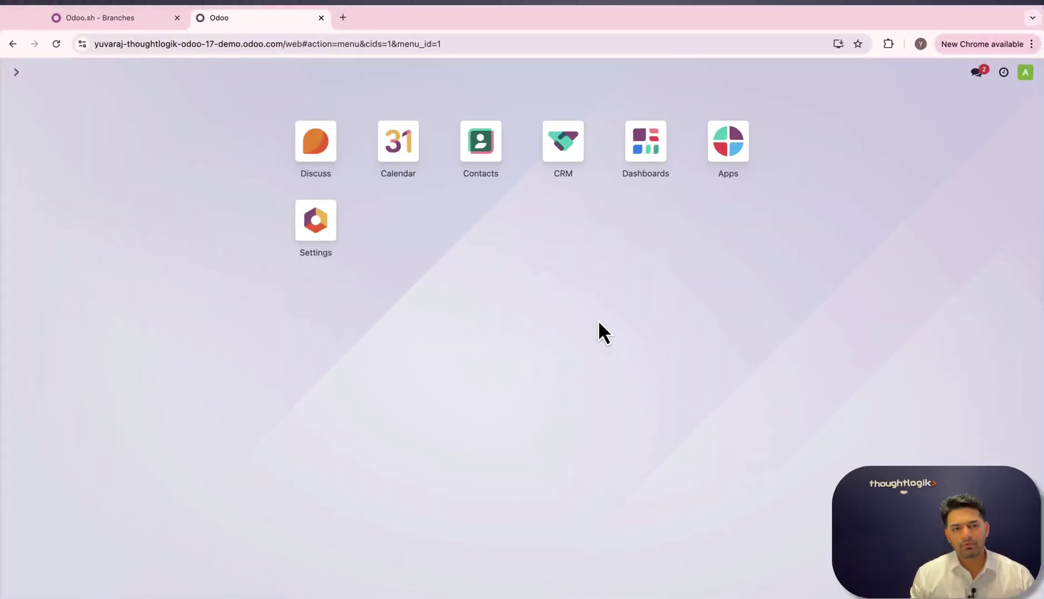
Open the Settings app from the Odoo apps home screen.
click(324, 222)
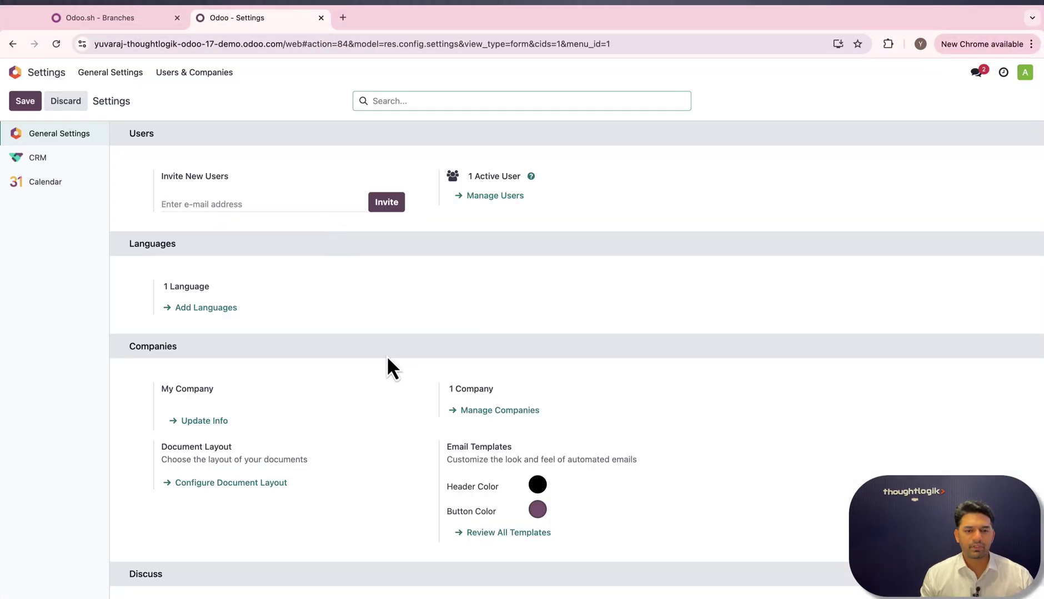
Enable Use Custom Email Servers and Use a Gmail Server, save, and open the Google Cloud console.
scroll(424, 417, down, 6)
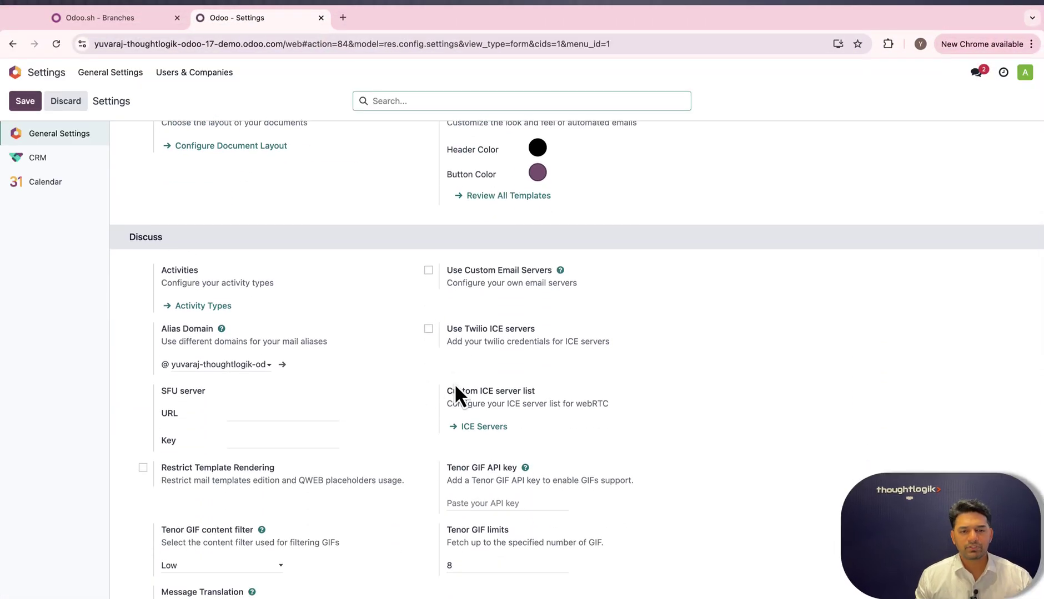
scroll(369, 393, down, 2)
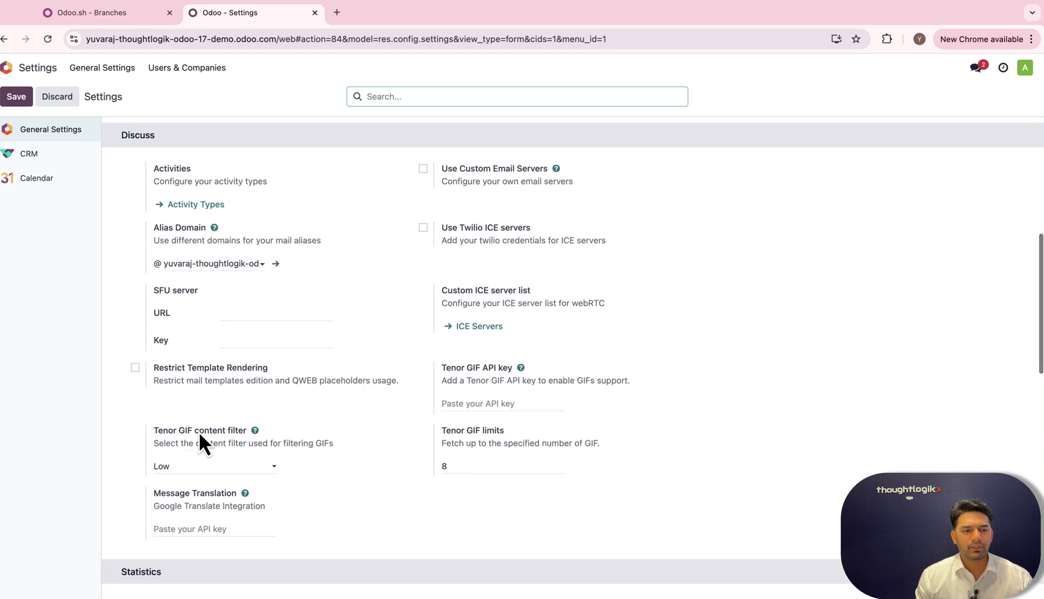
click(423, 169)
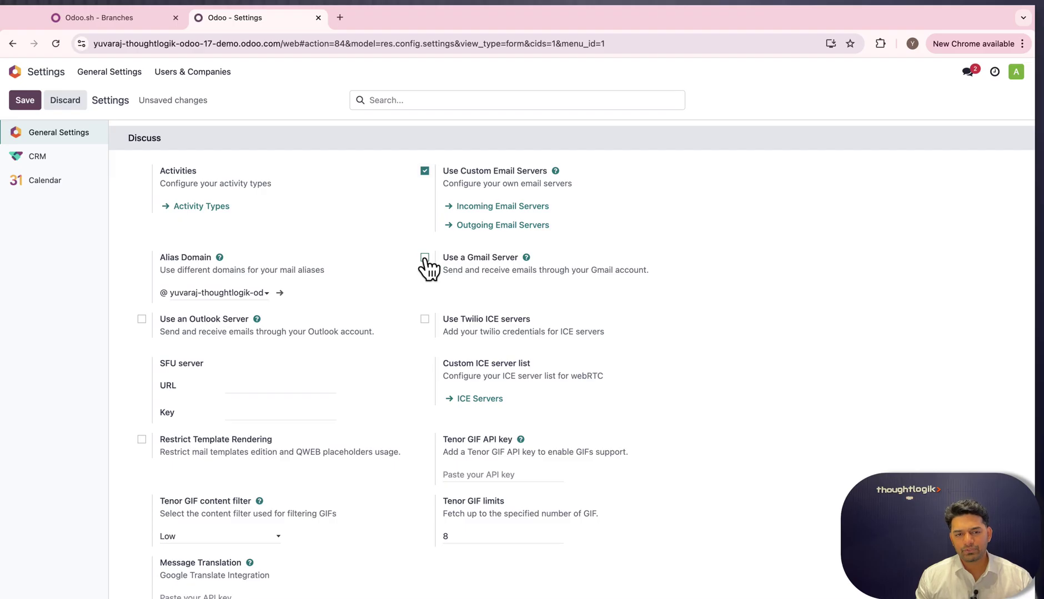
click(425, 258)
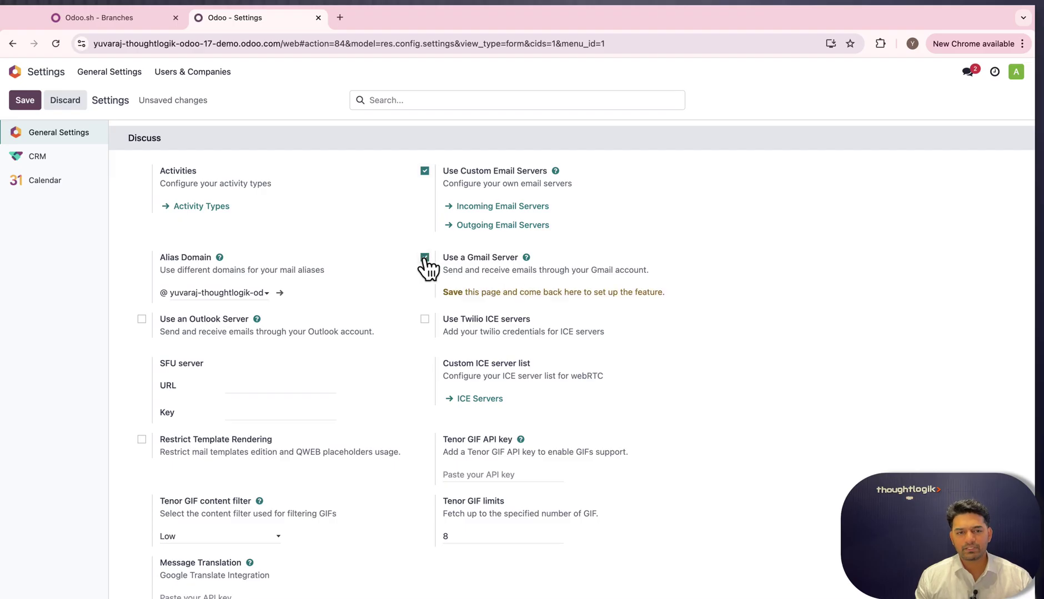
click(17, 103)
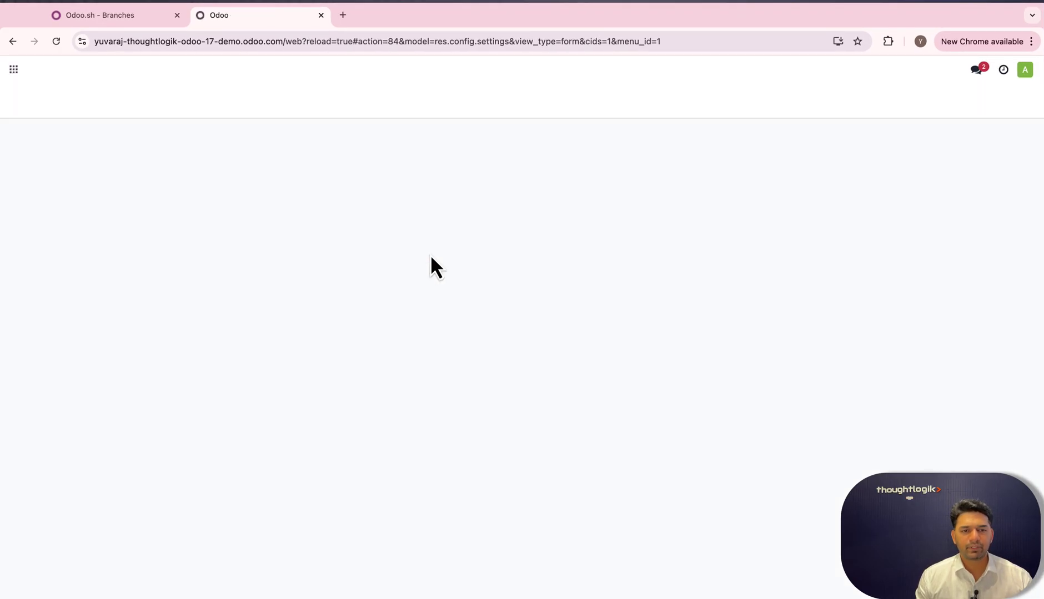
scroll(483, 349, down, 10)
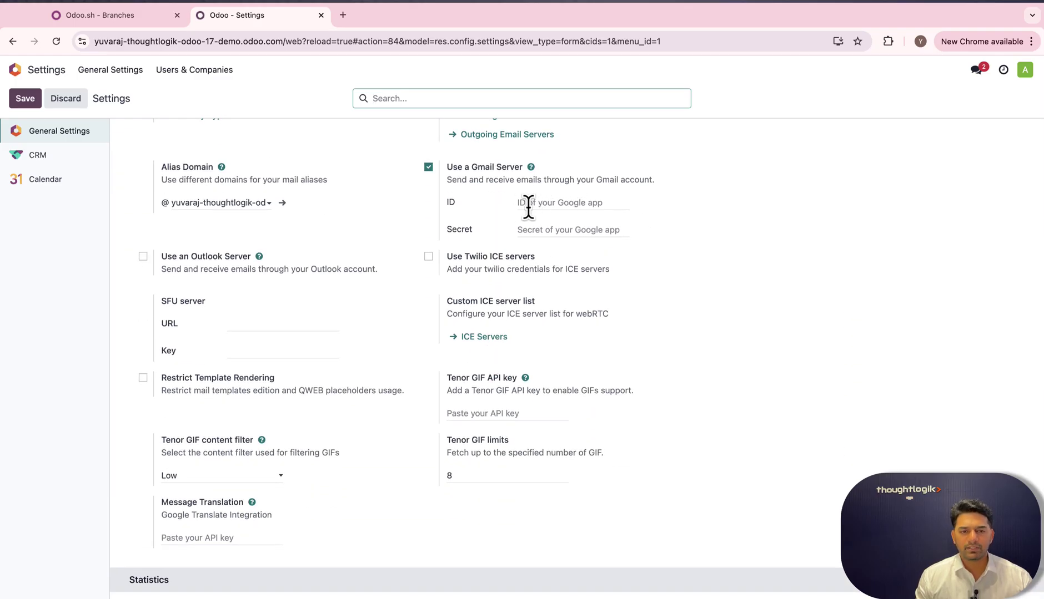
click(530, 168)
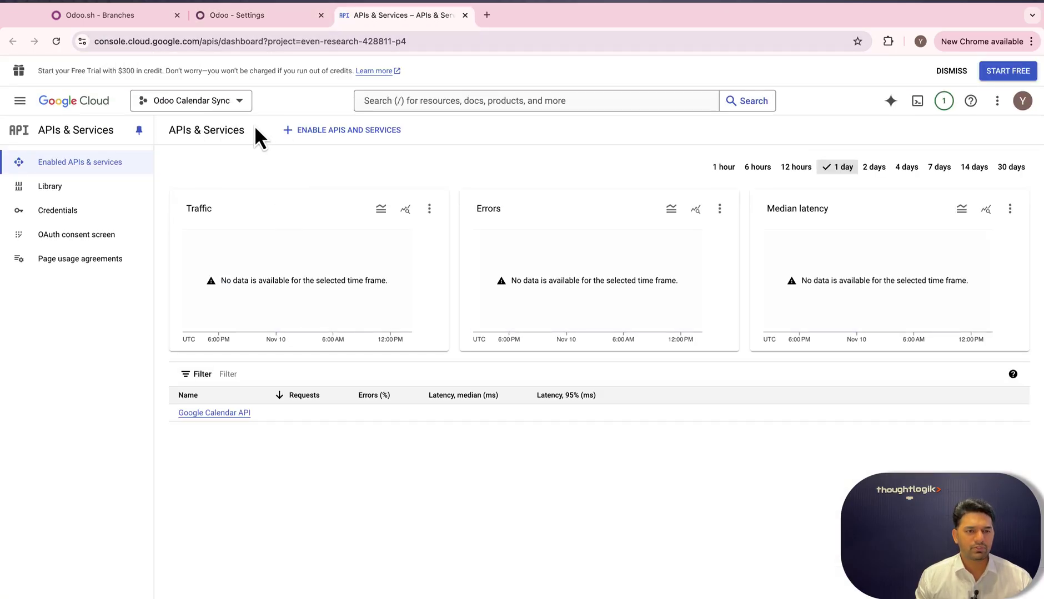
Create a new Google Cloud project named Odoo from the project picker.
click(237, 103)
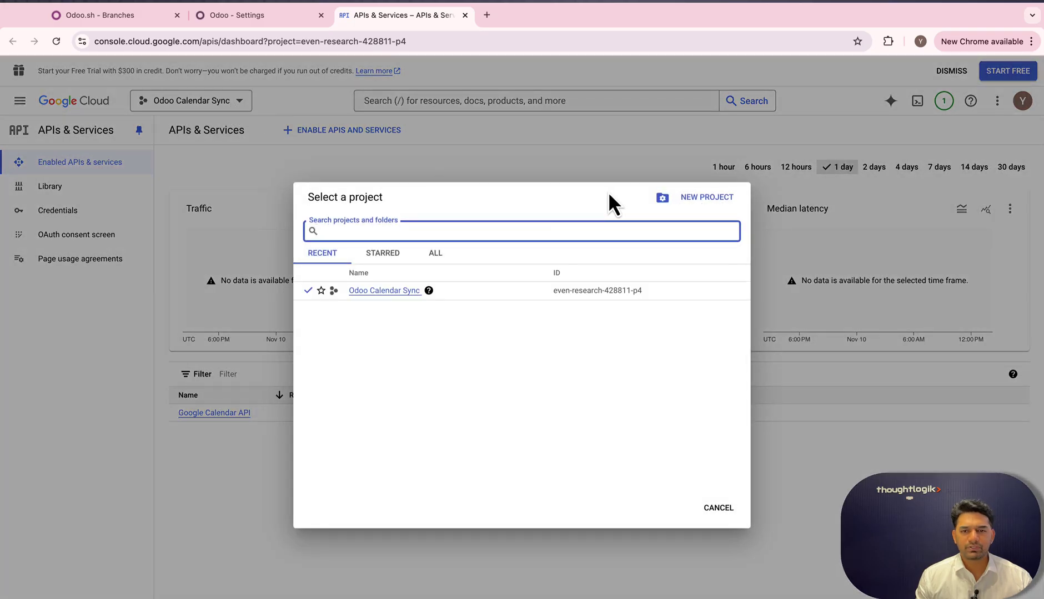
click(680, 200)
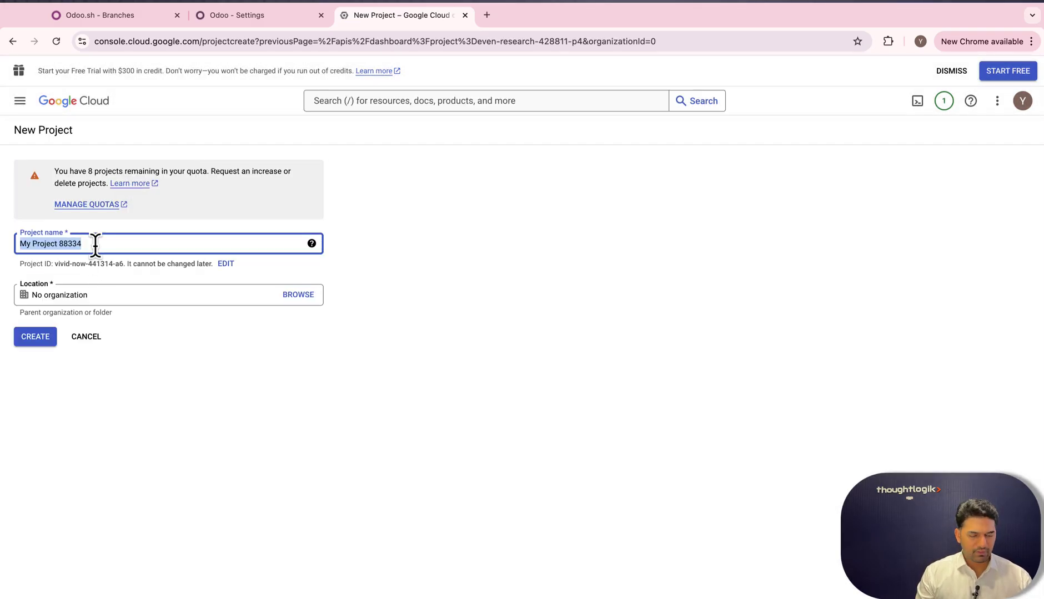
text(Odoo)
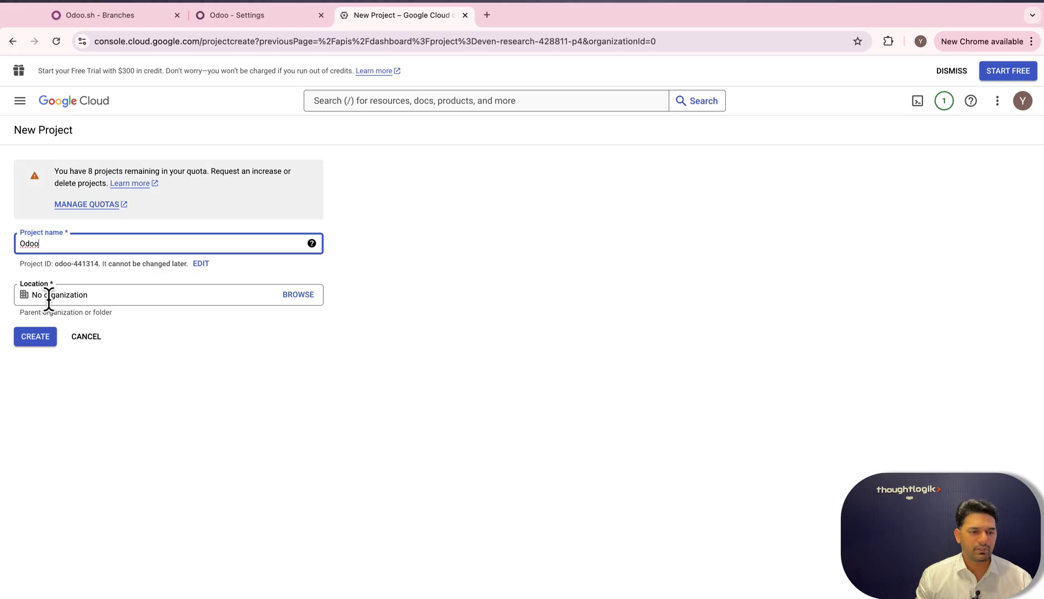
click(41, 338)
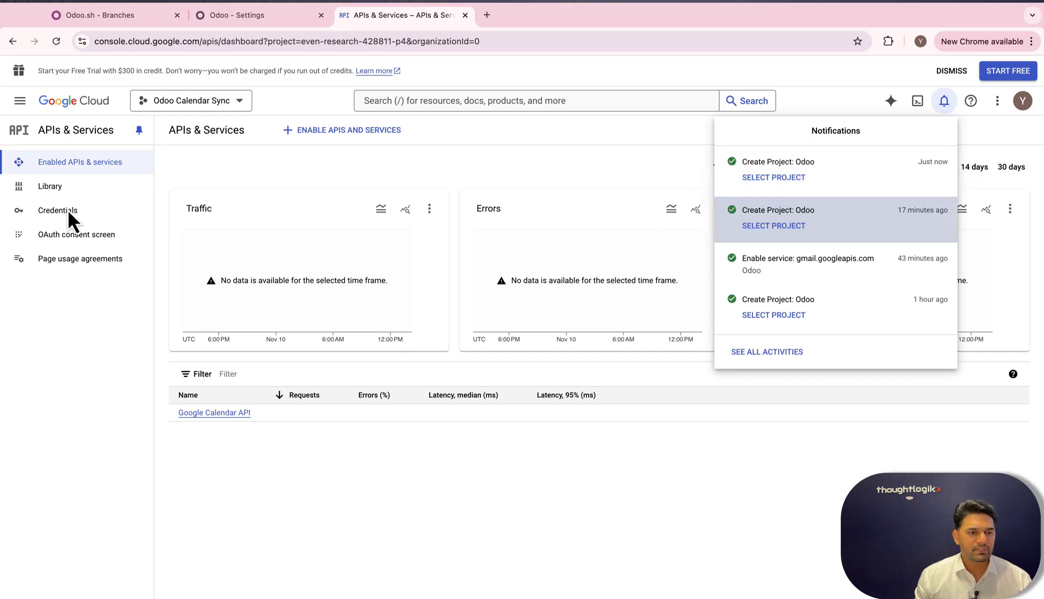
Switch to the Odoo project and create an OAuth consent screen with External user type.
click(68, 237)
click(68, 237)
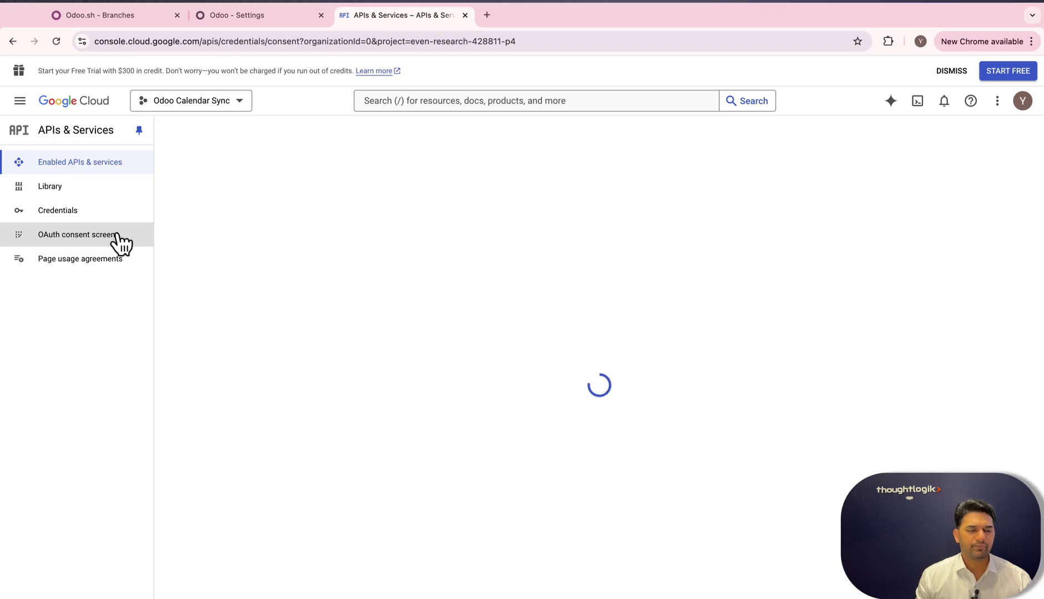
scroll(241, 312, down, 2)
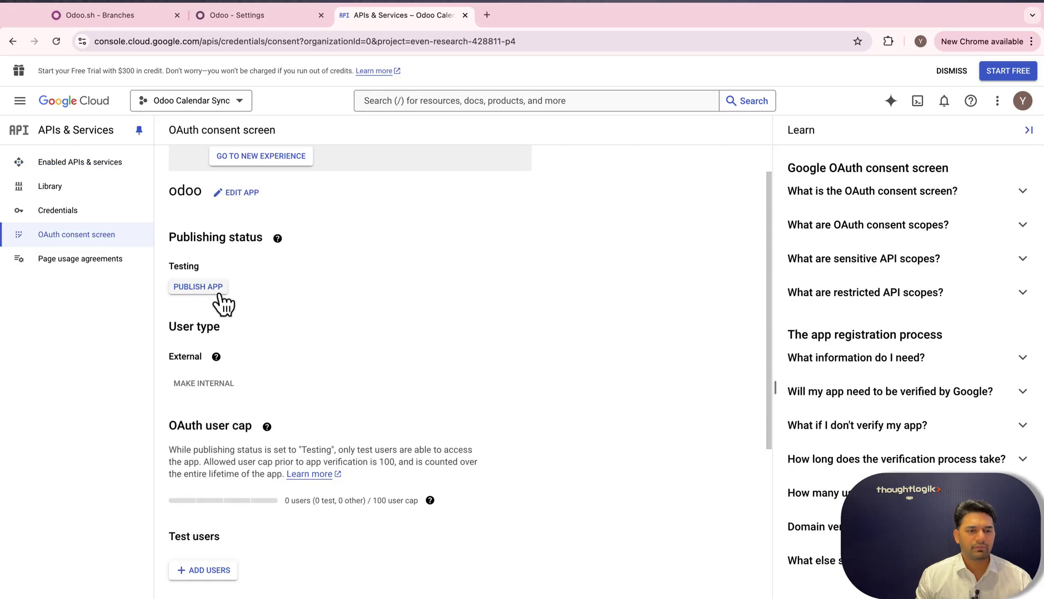
scroll(245, 299, down, 6)
scroll(246, 296, up, 3)
scroll(246, 294, up, 5)
click(220, 99)
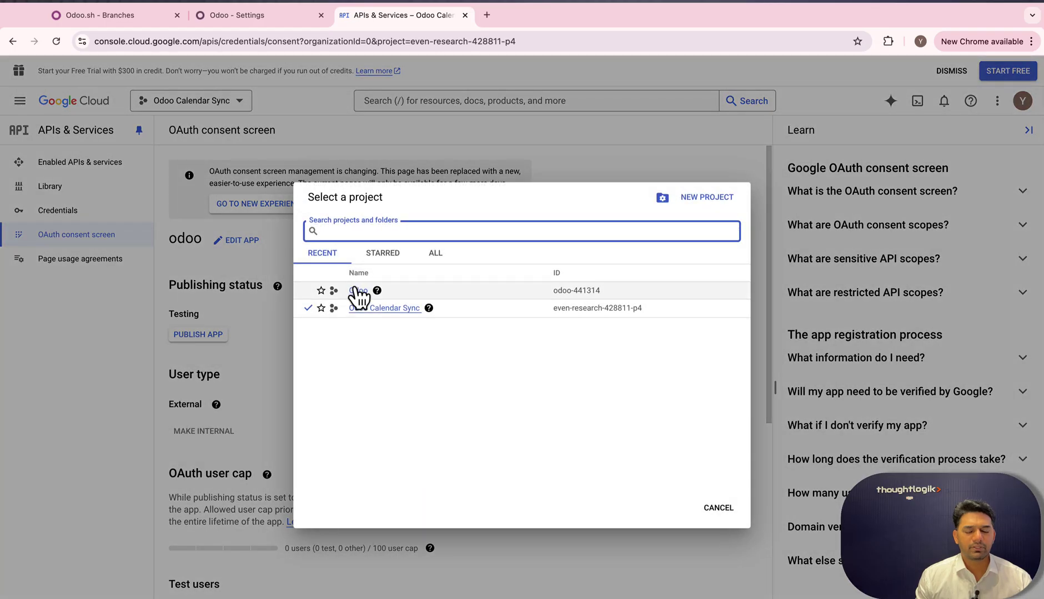
click(358, 291)
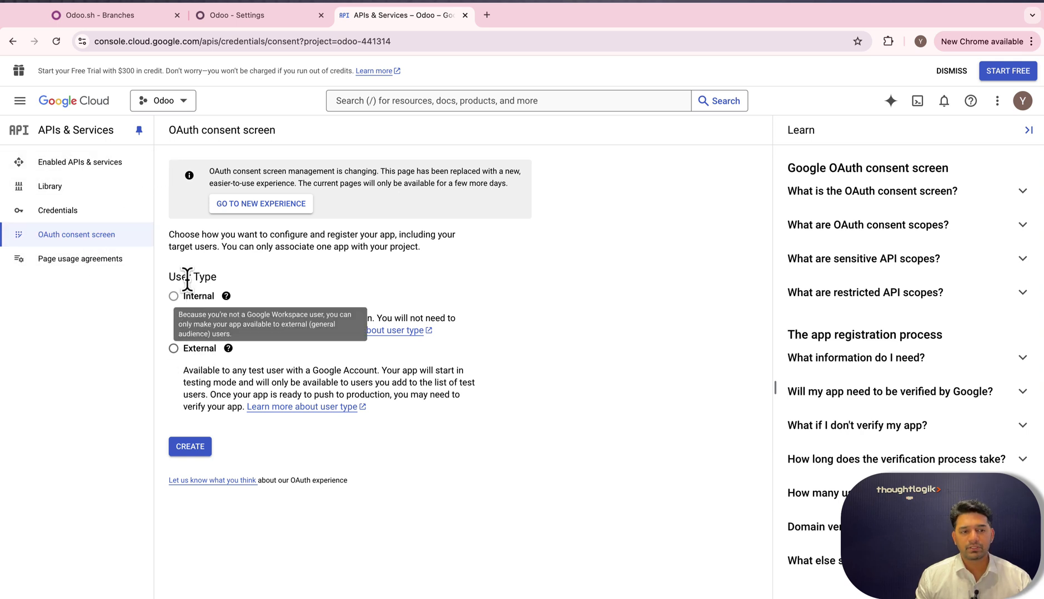
click(173, 349)
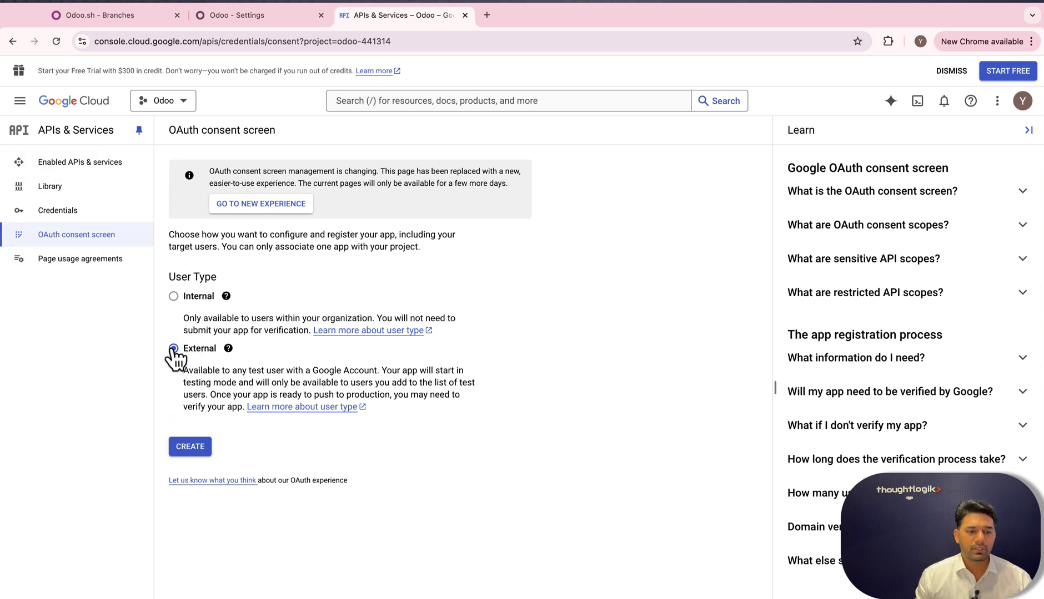
click(194, 450)
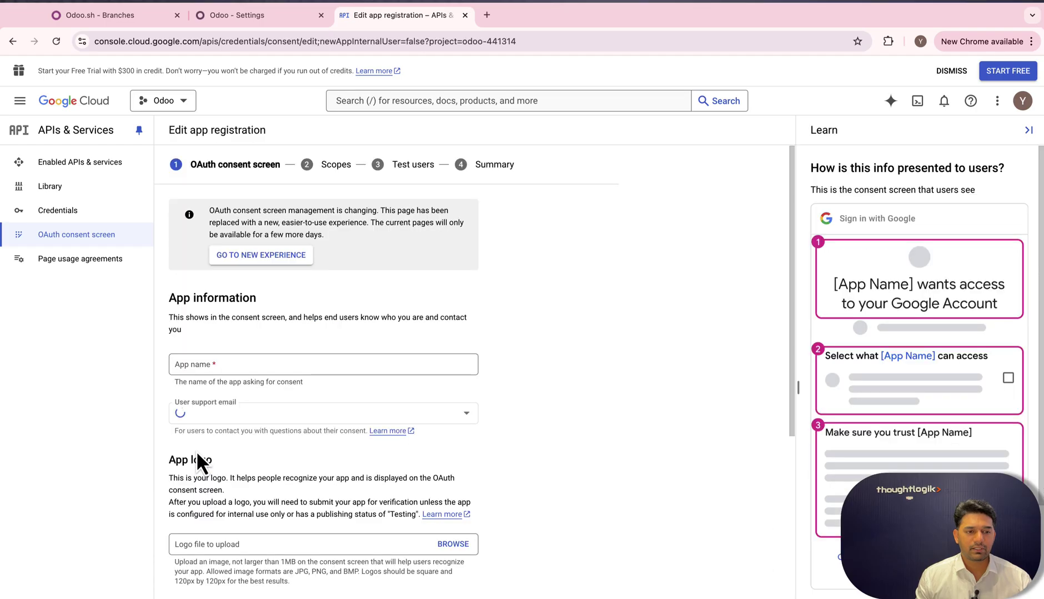
Enter app name Odoo and choose the account's address as user support email.
click(216, 365)
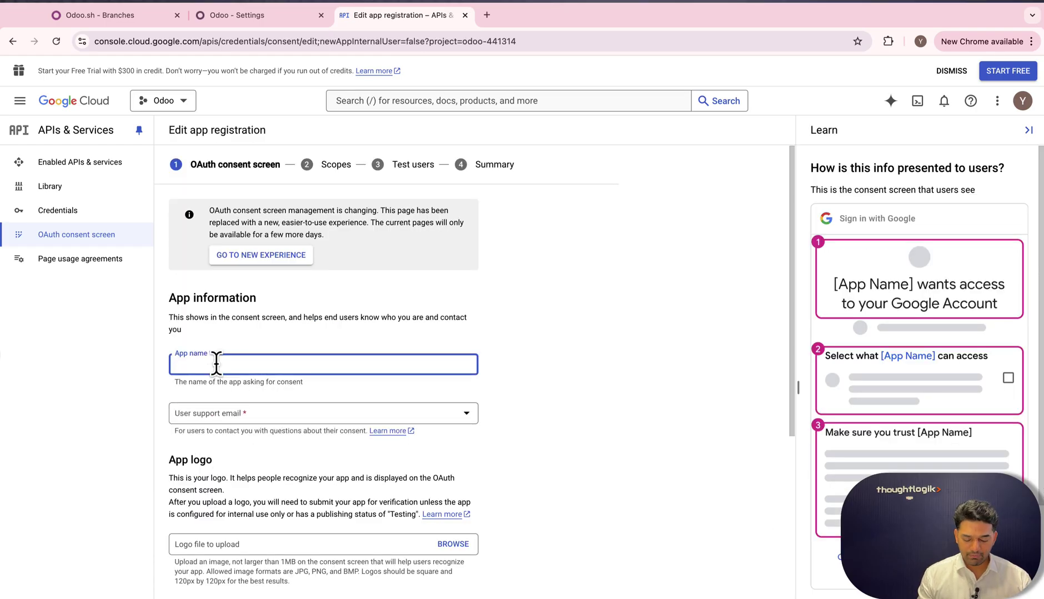
click(235, 415)
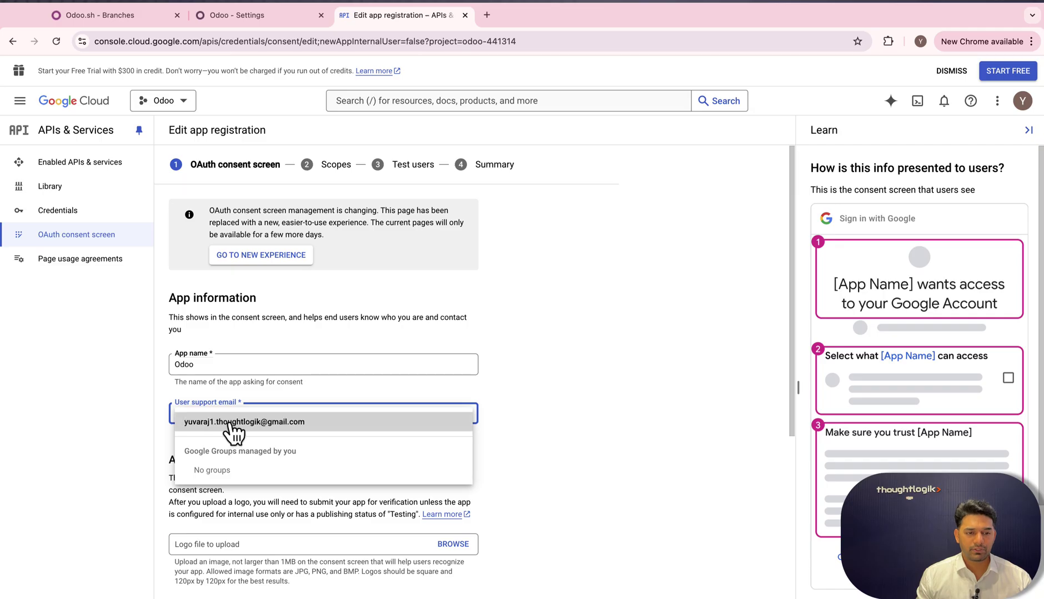
click(221, 423)
scroll(241, 421, down, 5)
scroll(240, 421, down, 4)
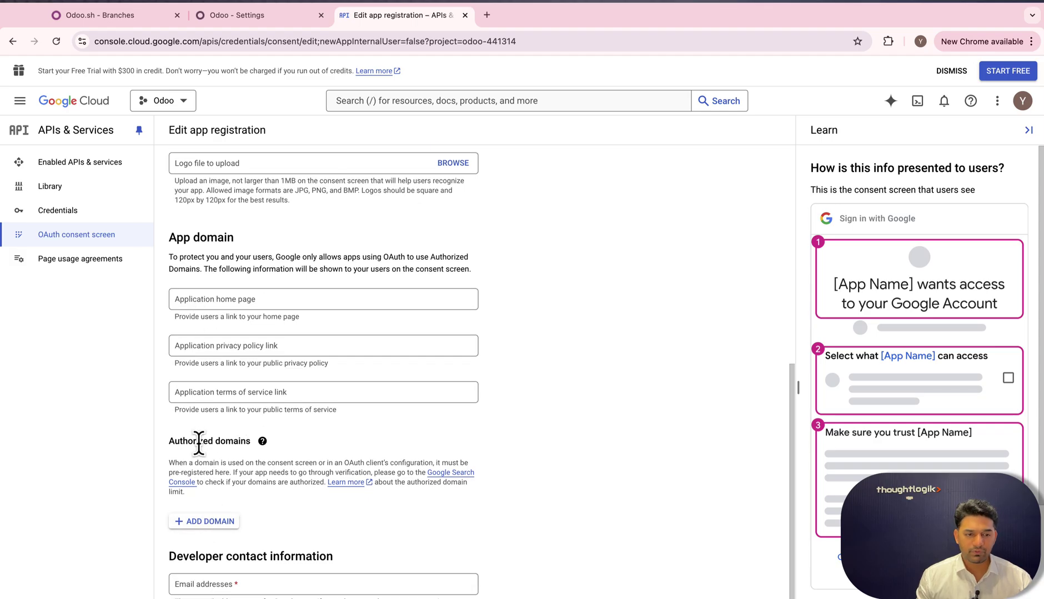
Add authorized domain odoo.com and the developer contact email, then continue to Scopes.
click(206, 522)
text(odoo.com)
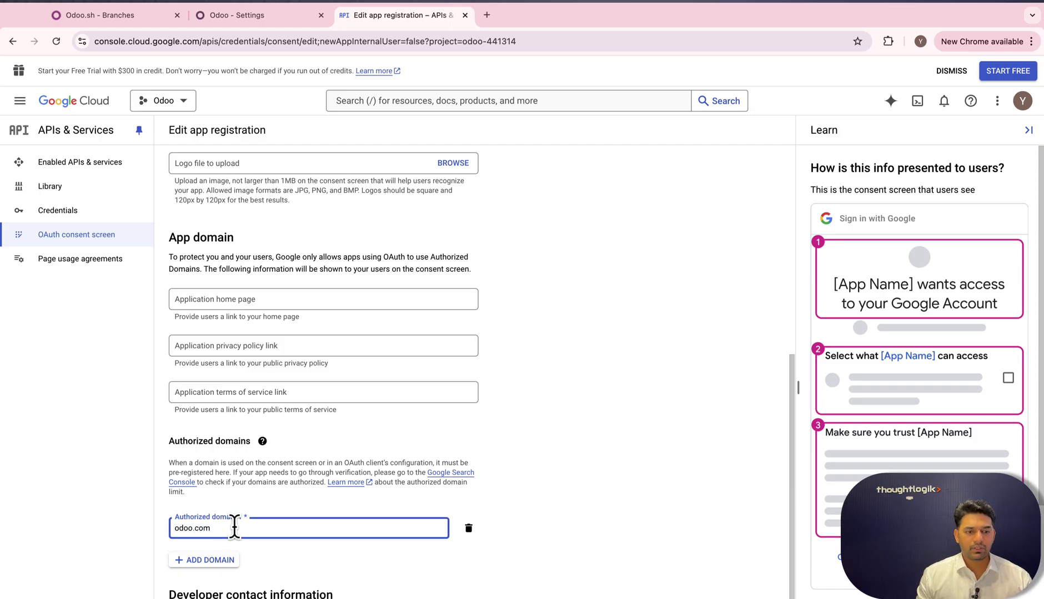
scroll(233, 527, down, 1)
click(245, 584)
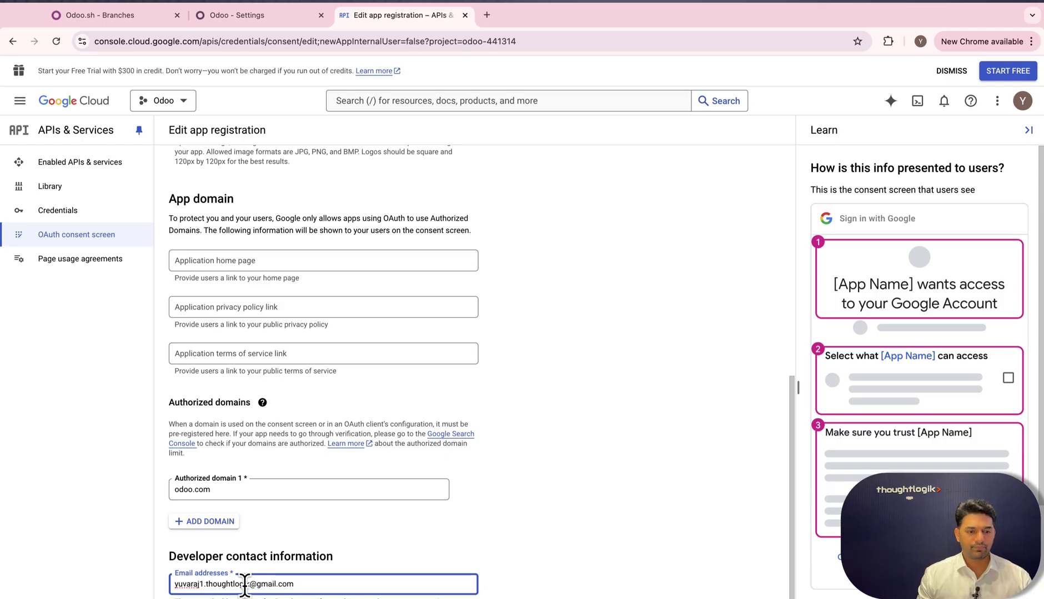
key(Return)
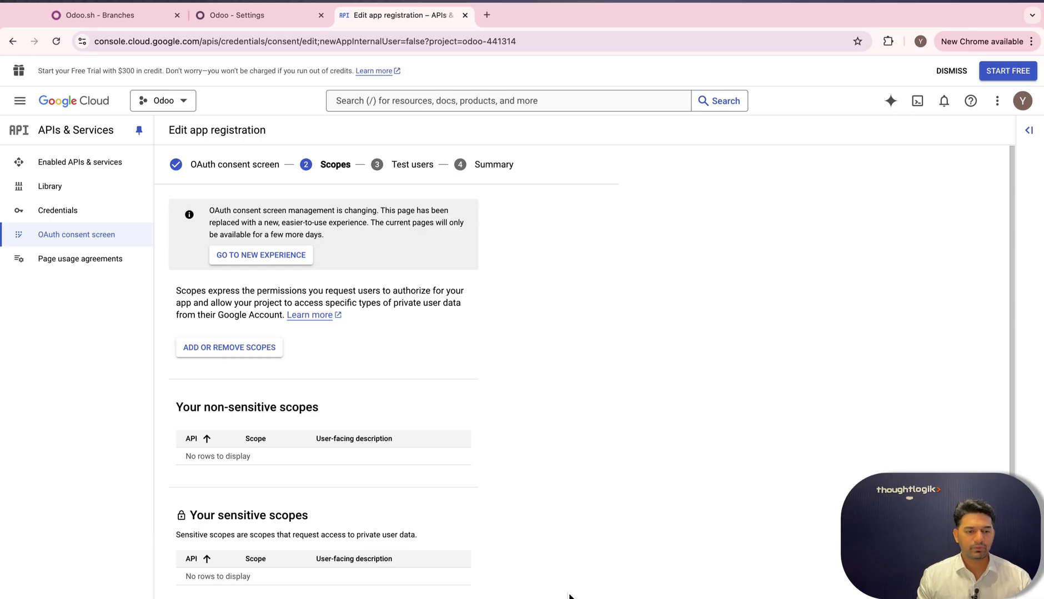
Skip scopes and test users, return to the consent dashboard, and go to Credentials.
scroll(349, 519, down, 4)
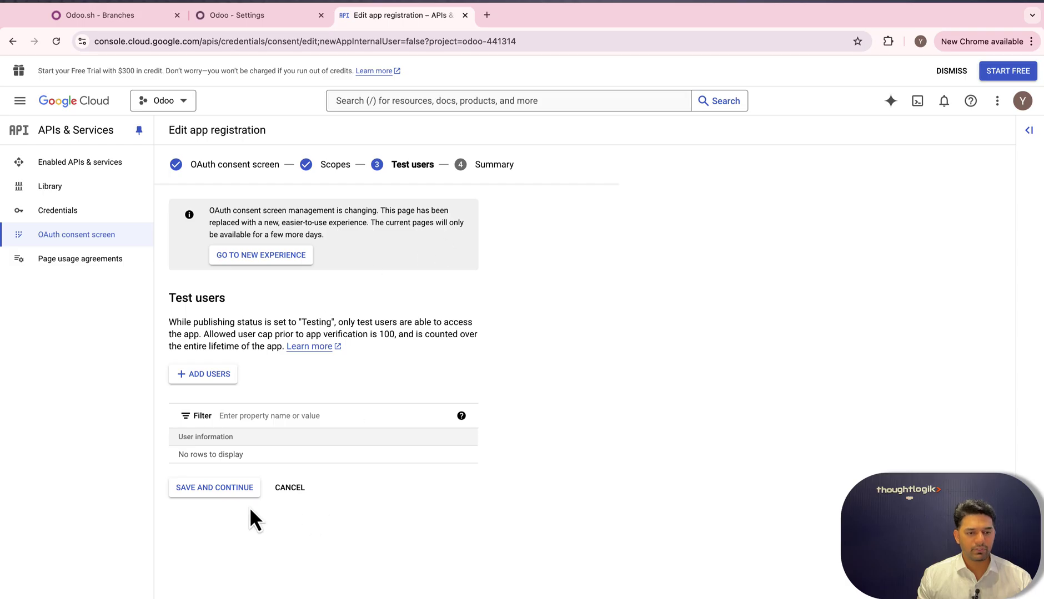
click(231, 491)
scroll(289, 480, down, 6)
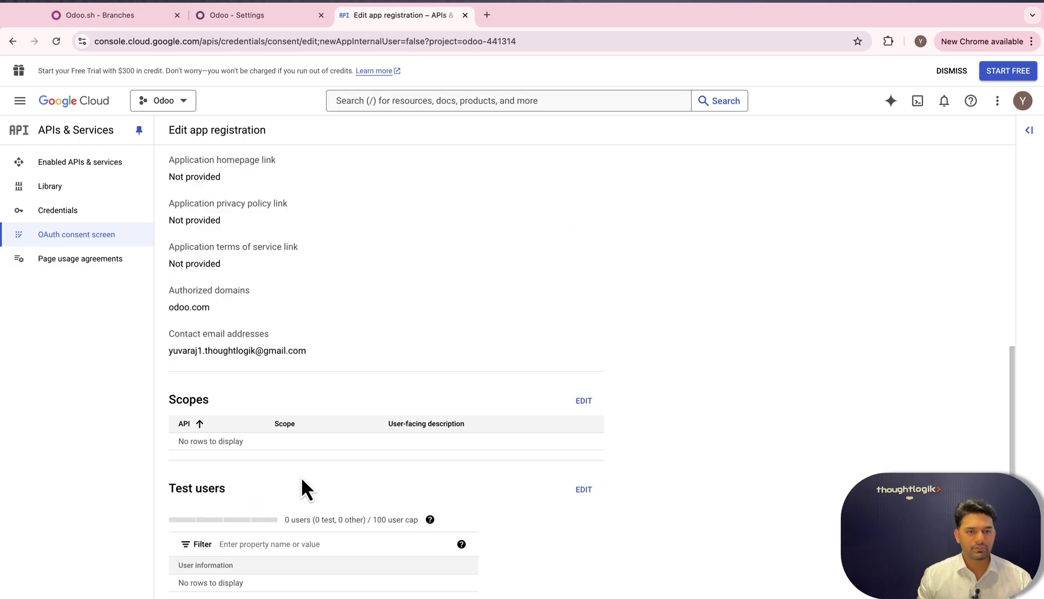
click(237, 570)
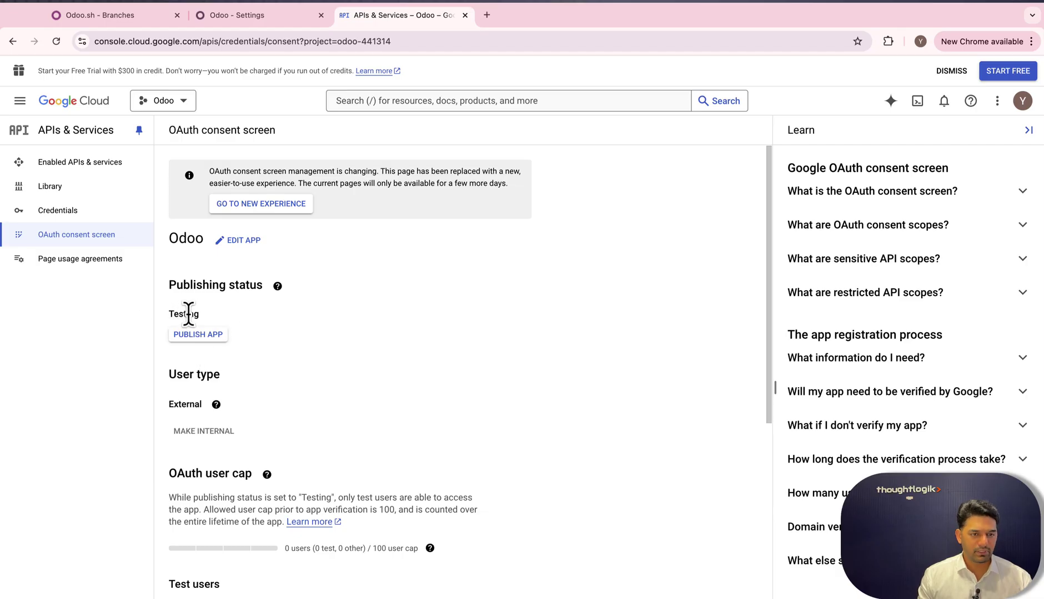
click(55, 213)
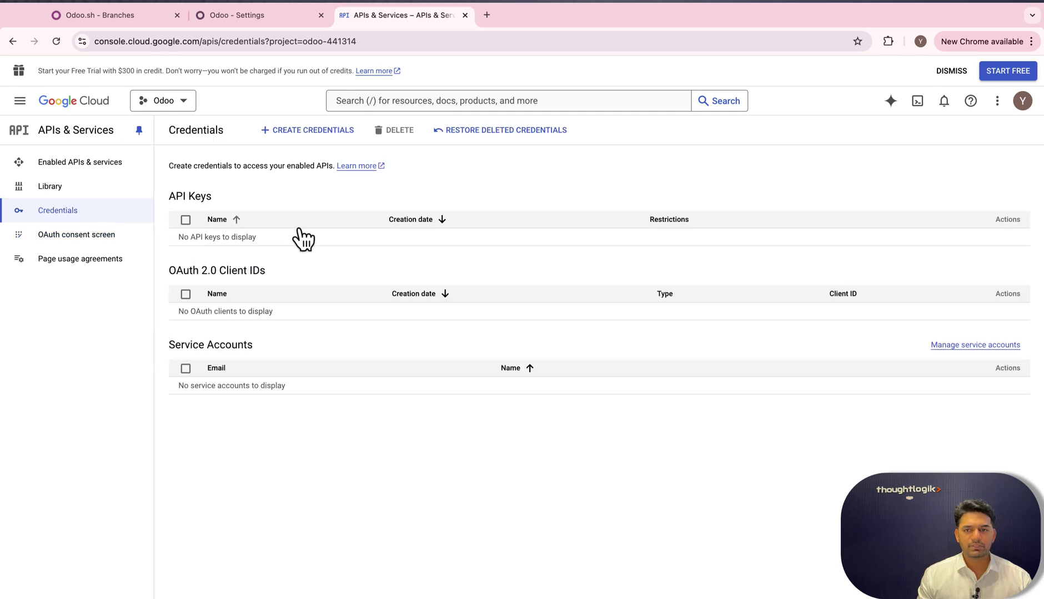
Start a Web application OAuth client ID named Odoo with an empty redirect URI entry.
click(304, 131)
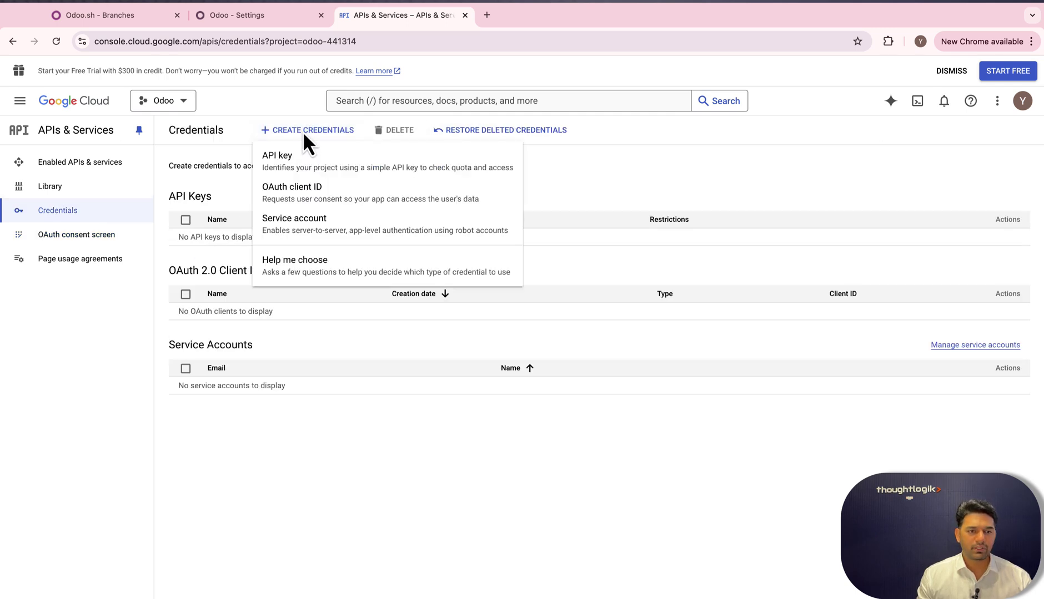
click(292, 194)
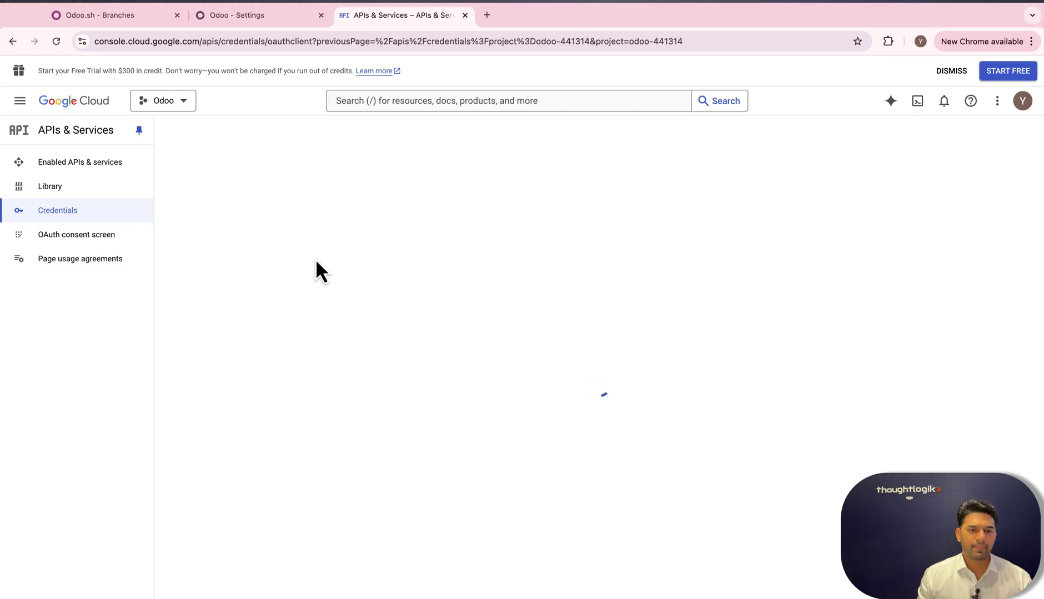
click(258, 228)
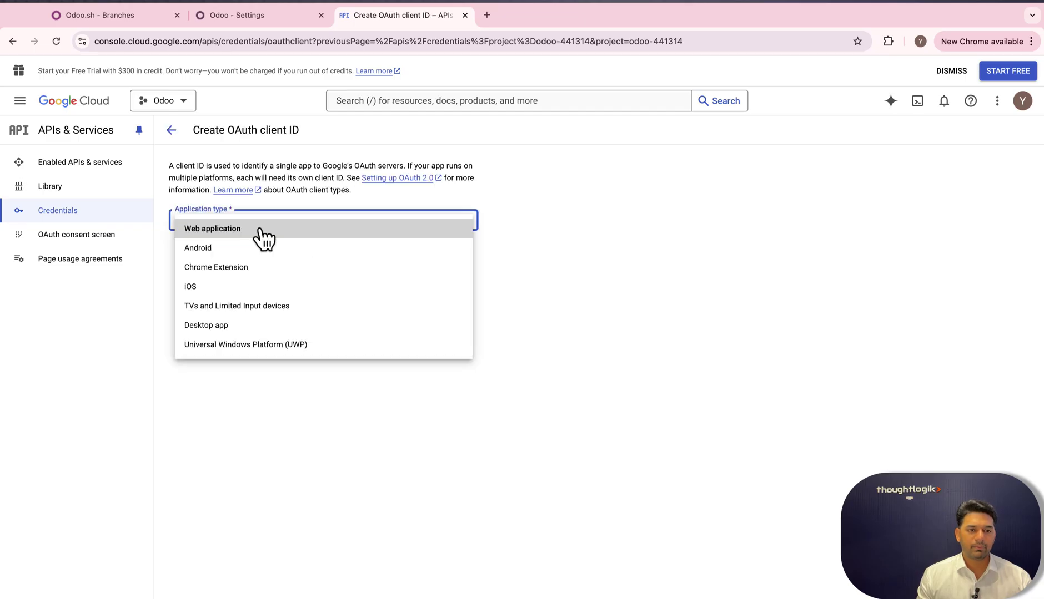
click(227, 233)
drag(236, 257, 176, 255)
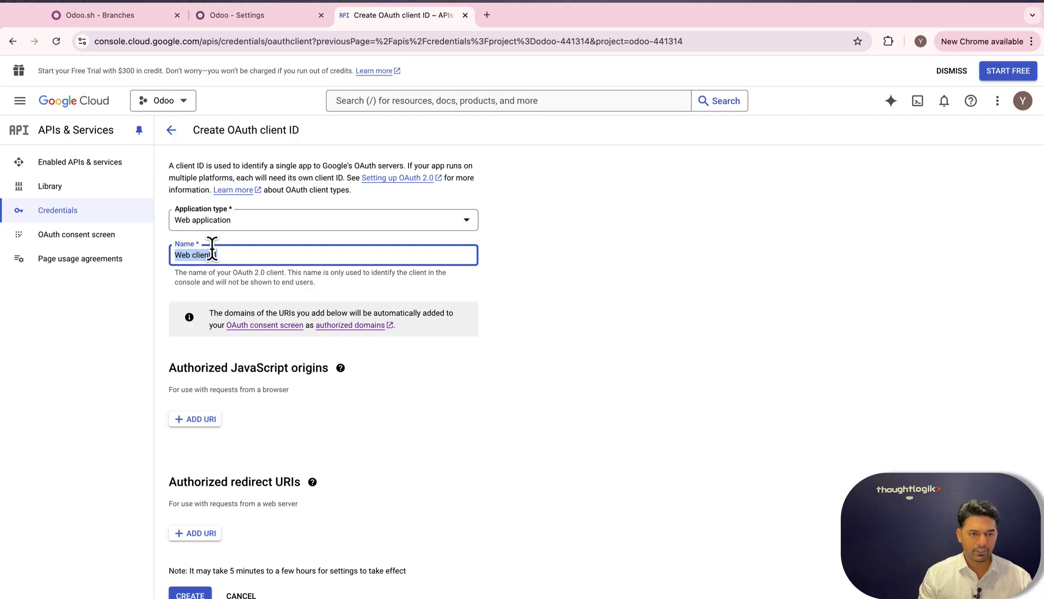
text(Odoo)
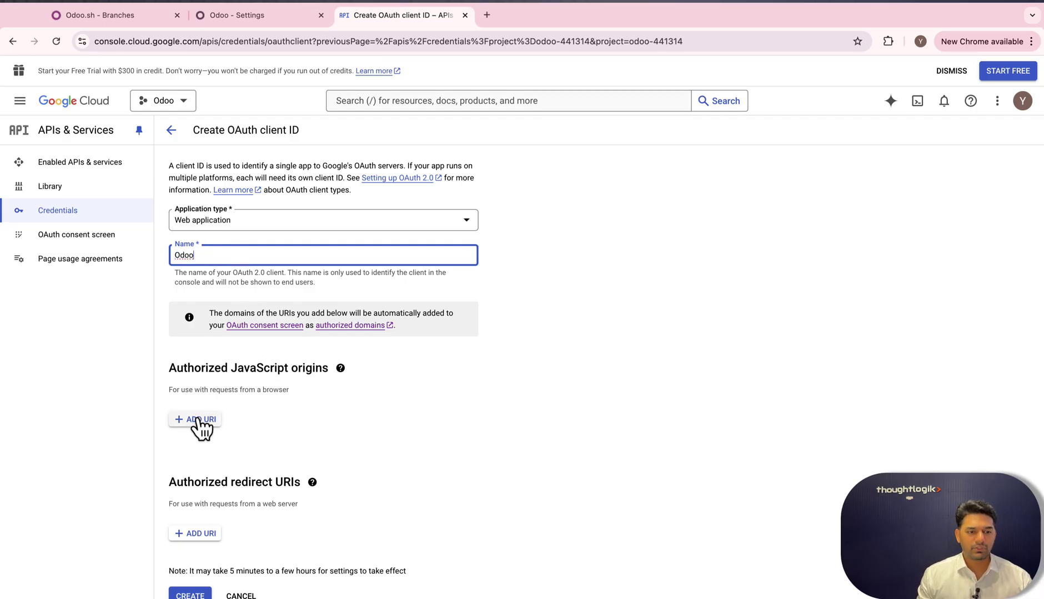
click(194, 534)
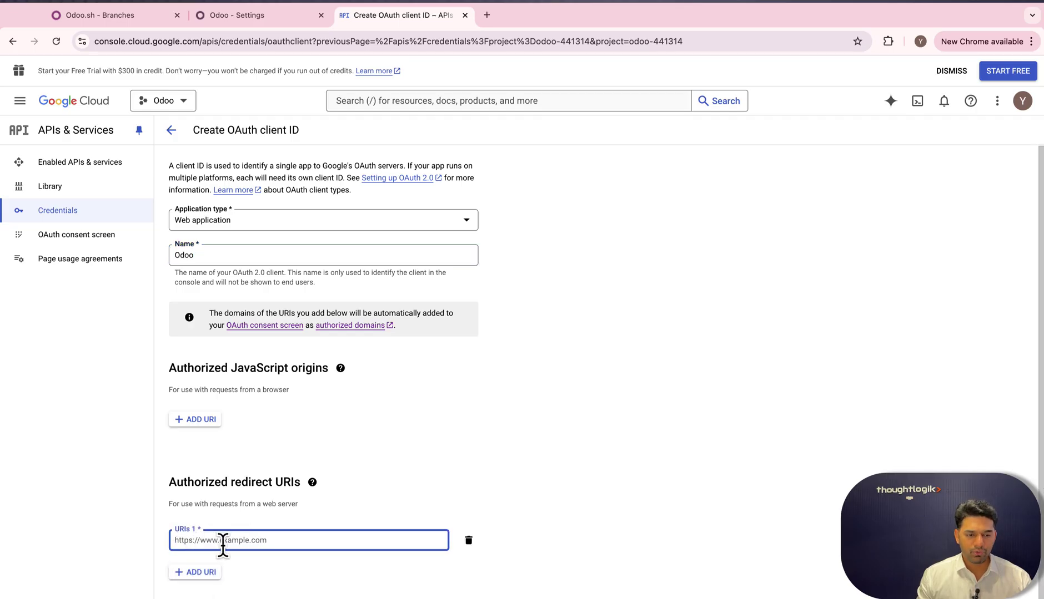
Set redirect URI 1 to the Odoo site address followed by google_gmail/confirm.
click(245, 20)
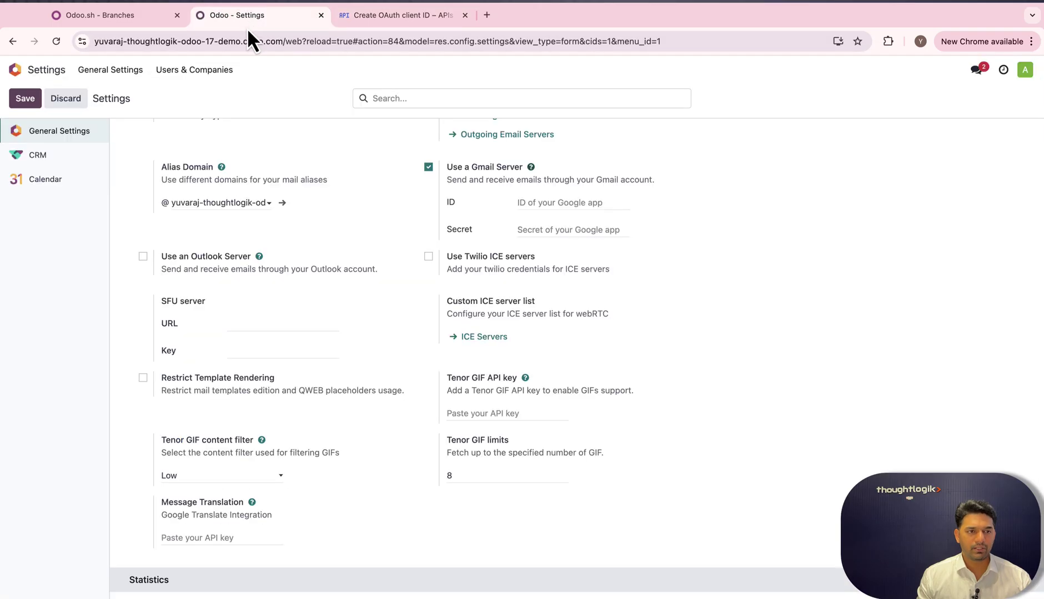
drag(282, 40, 67, 25)
key(super+c)
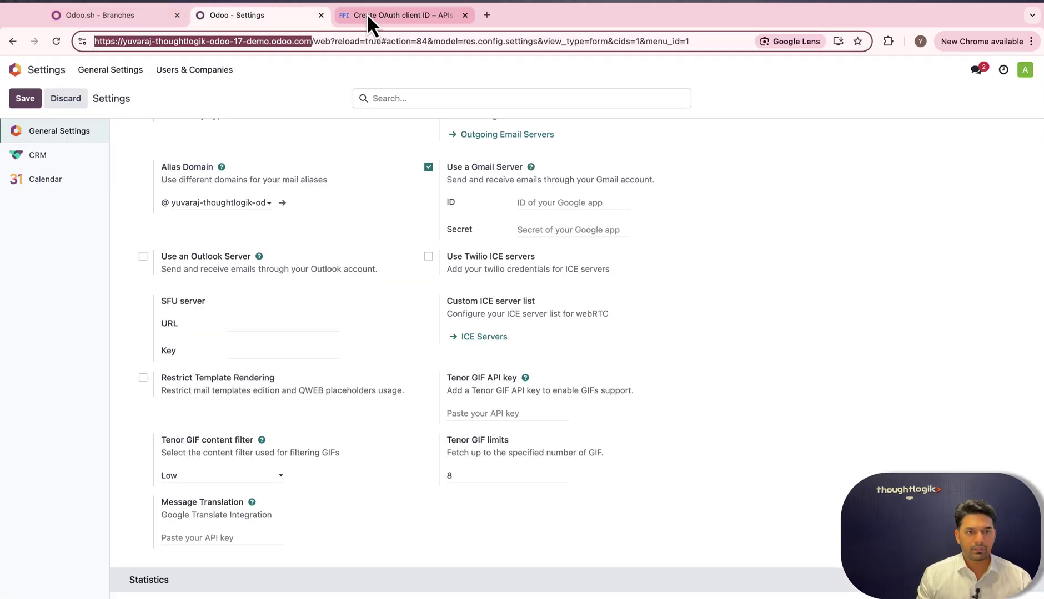
click(390, 18)
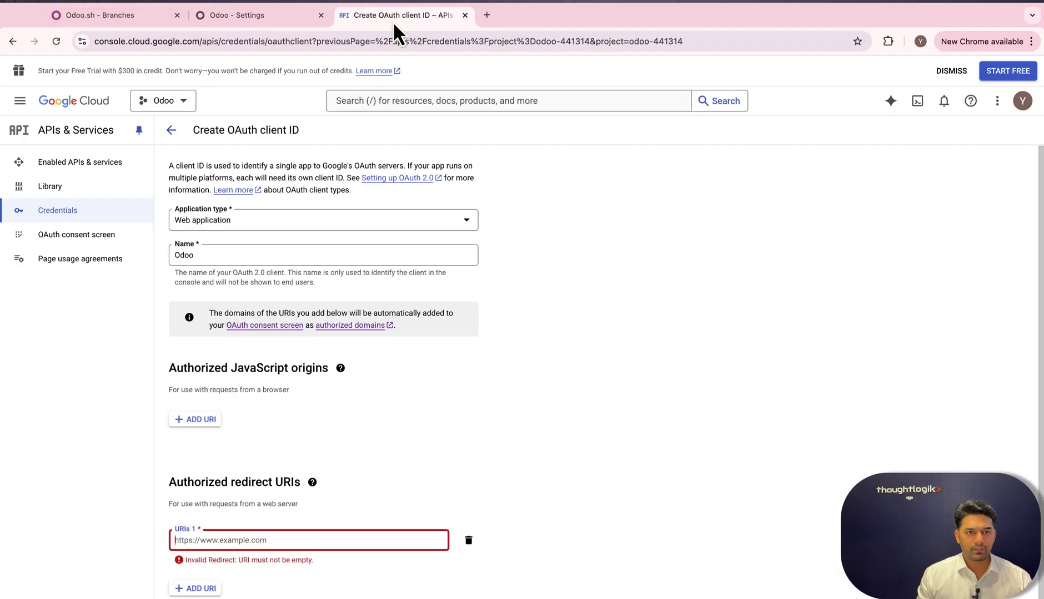
click(200, 540)
key(super+v)
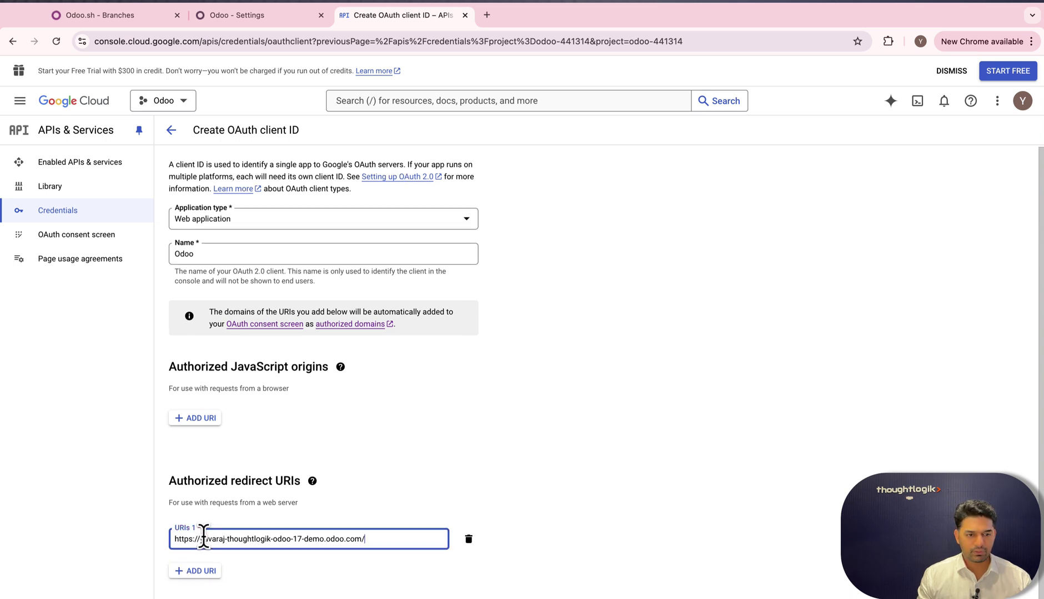
key(super+Tab)
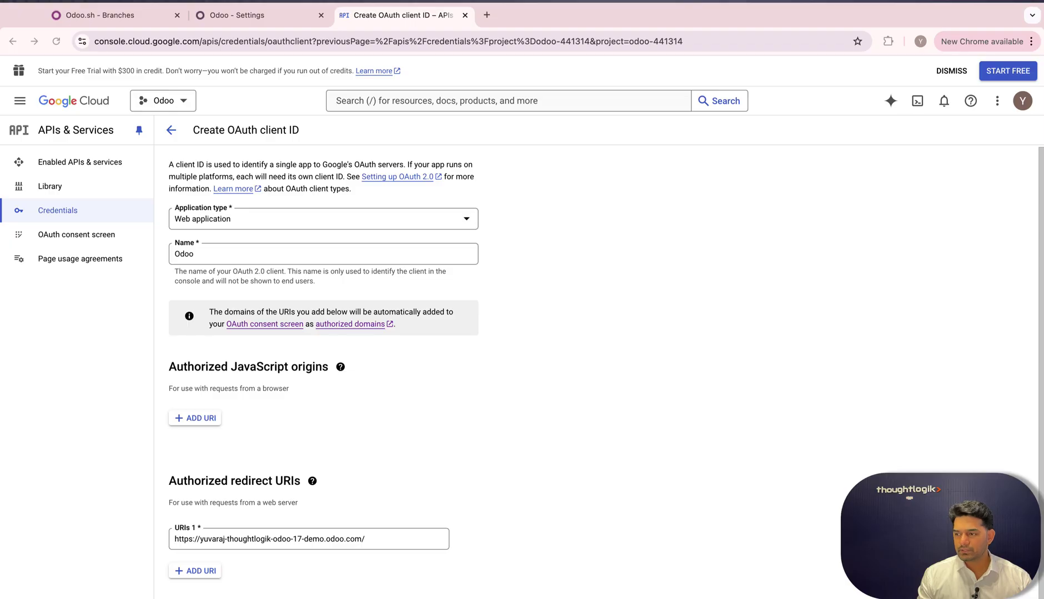
click(374, 544)
text(google_gmail/confirm)
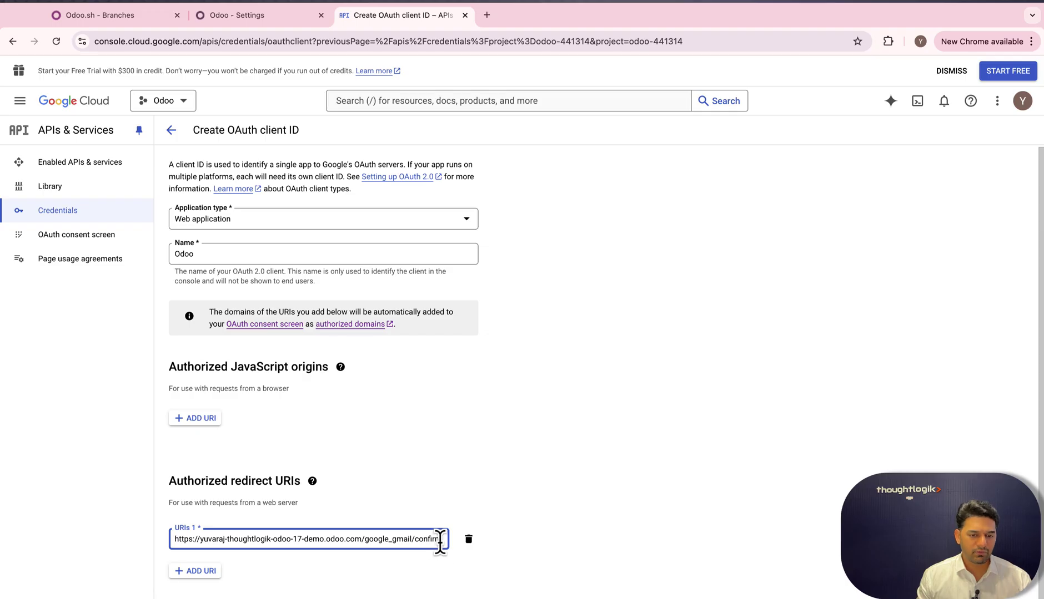
scroll(294, 531, down, 1)
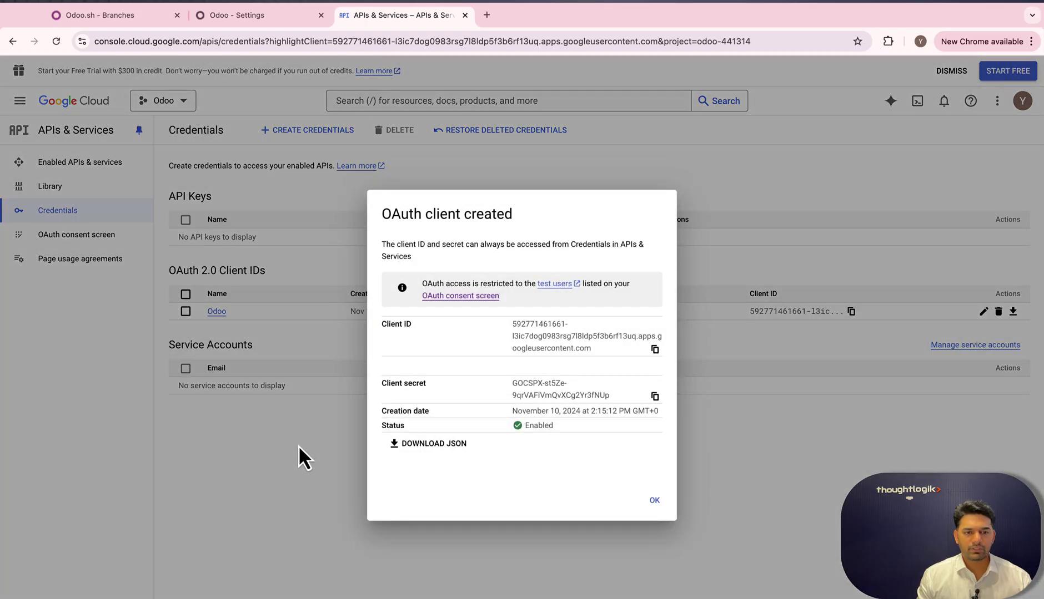
Copy the new OAuth client ID into Odoo's Gmail ID field.
click(655, 349)
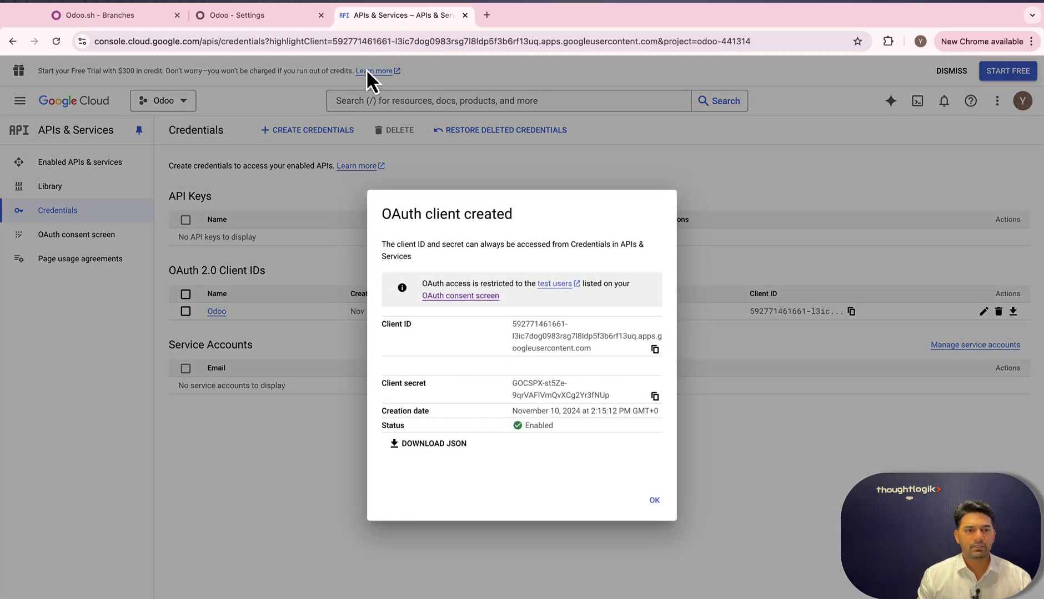
click(237, 16)
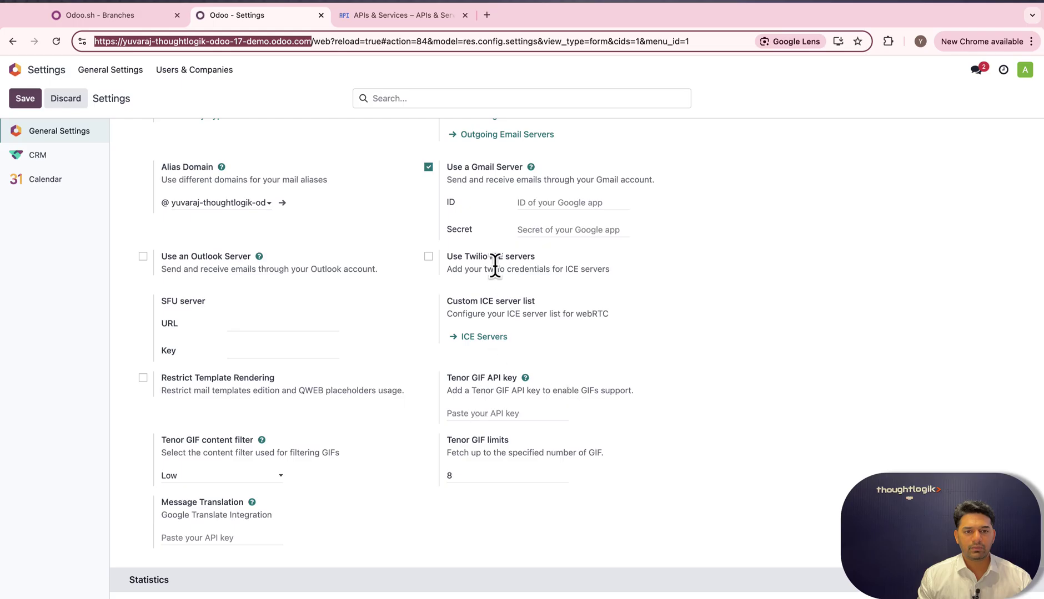
click(533, 203)
key(ctrl+v)
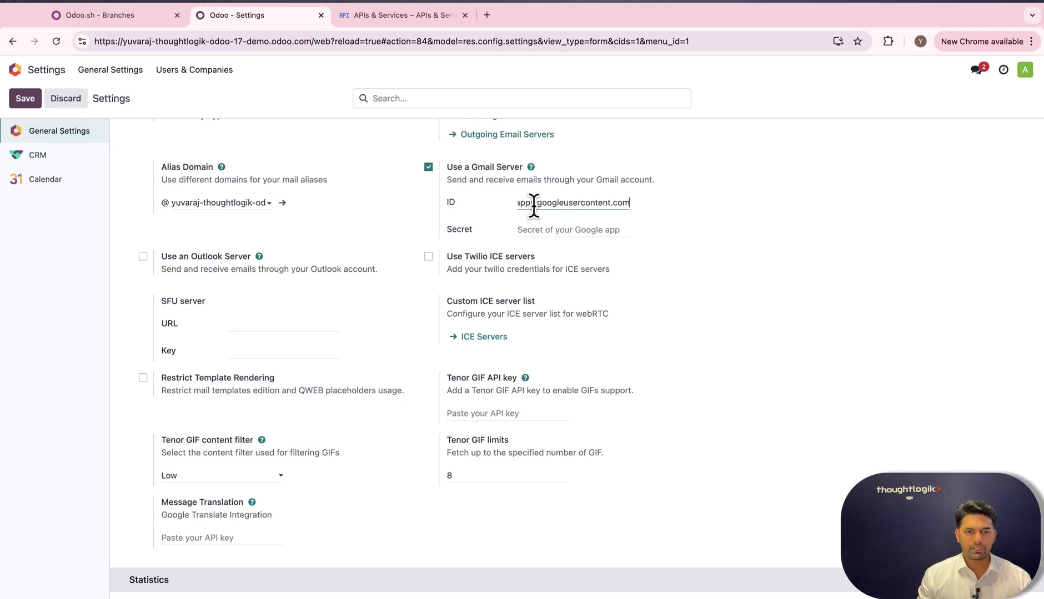
Copy the client secret into Odoo's Gmail Secret field and save the settings.
click(397, 22)
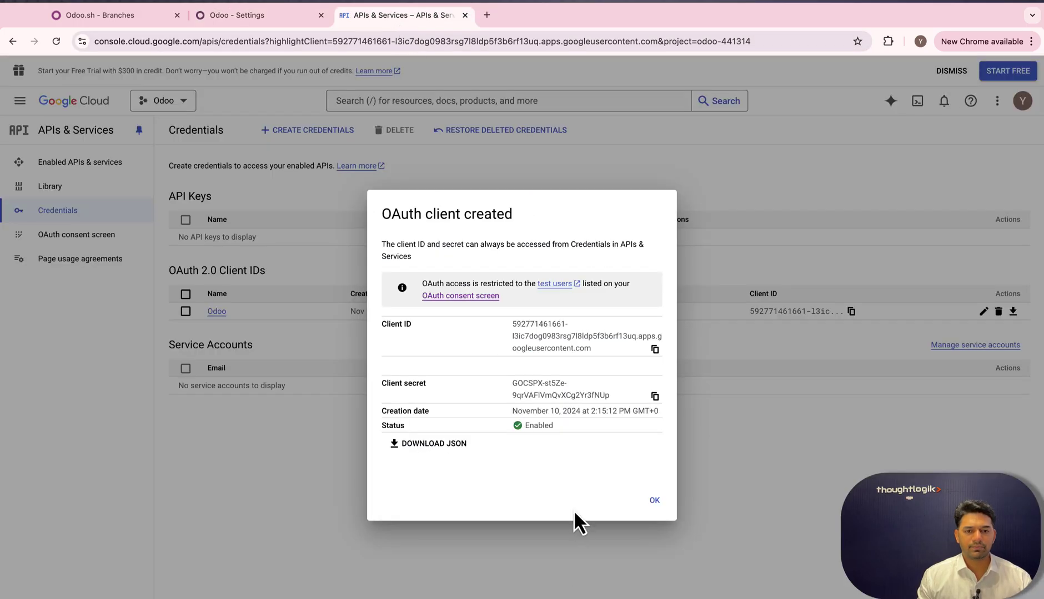
click(655, 396)
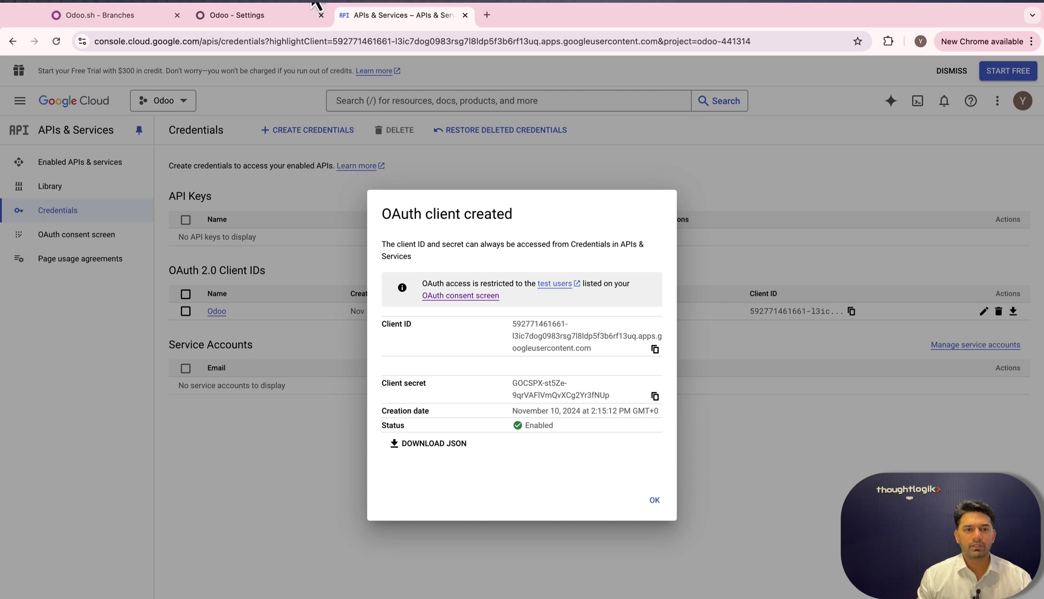
click(257, 16)
click(530, 230)
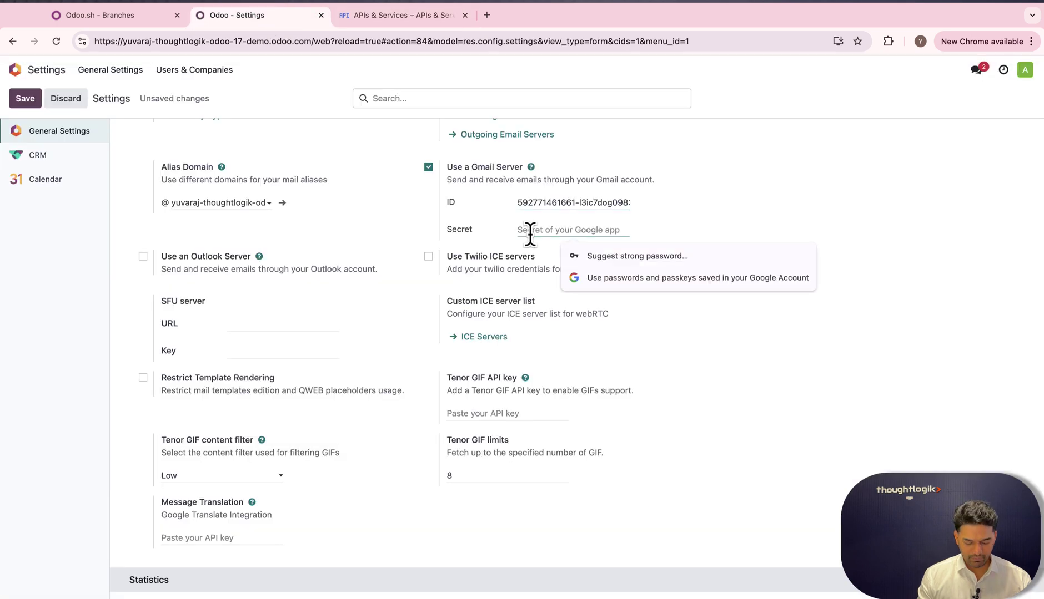
key(super+v)
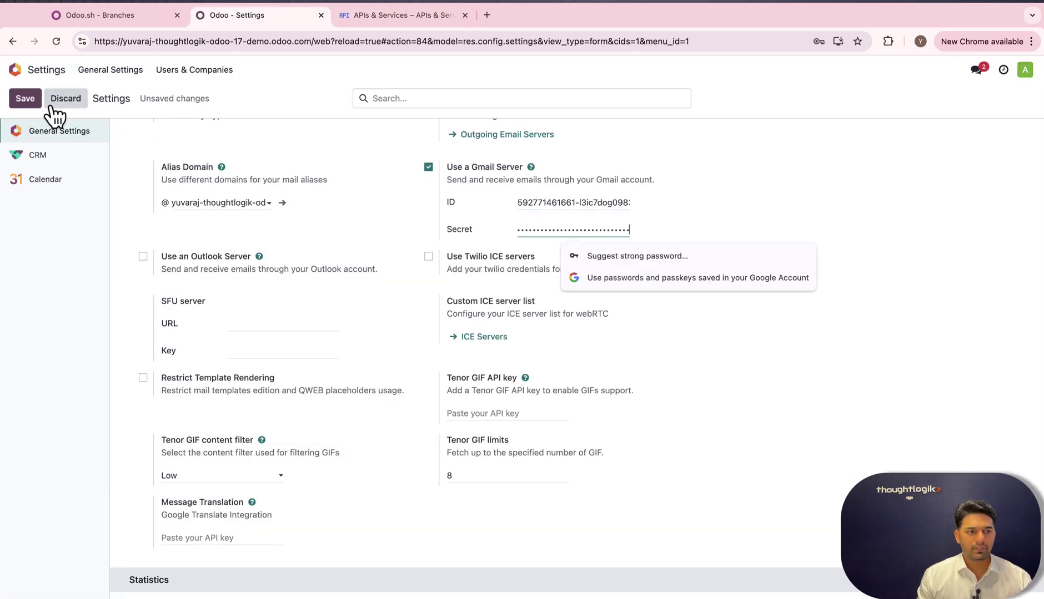
click(25, 99)
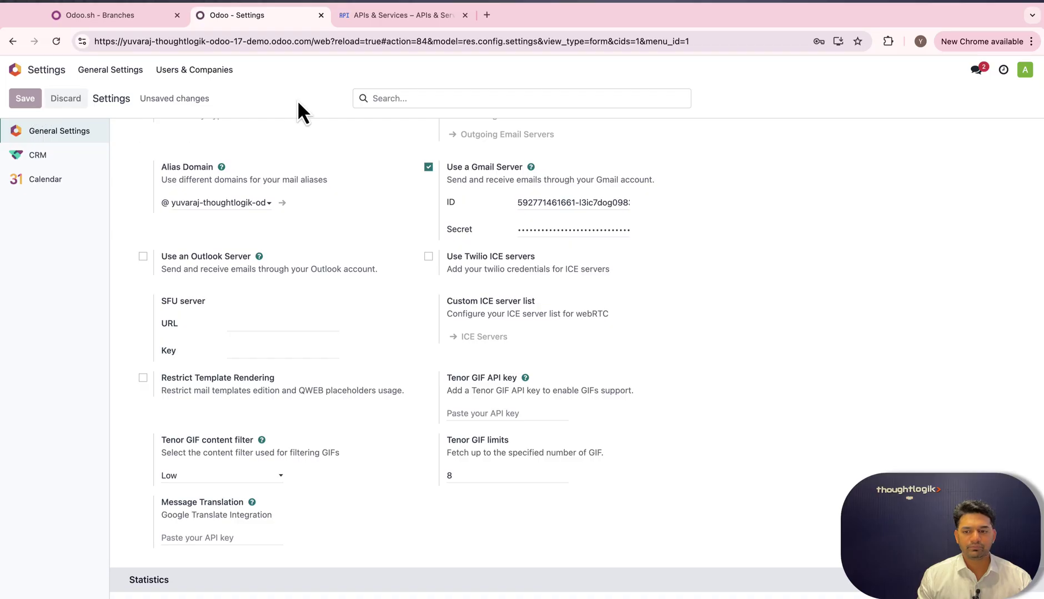
Dismiss the client-created dialog and publish the Odoo consent app to In production.
click(407, 22)
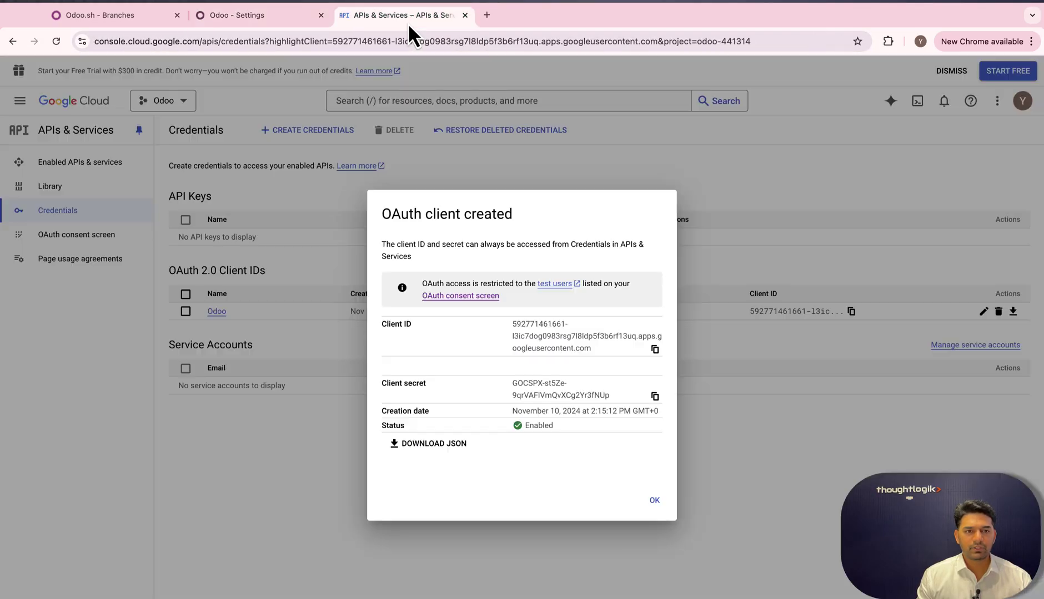
click(655, 500)
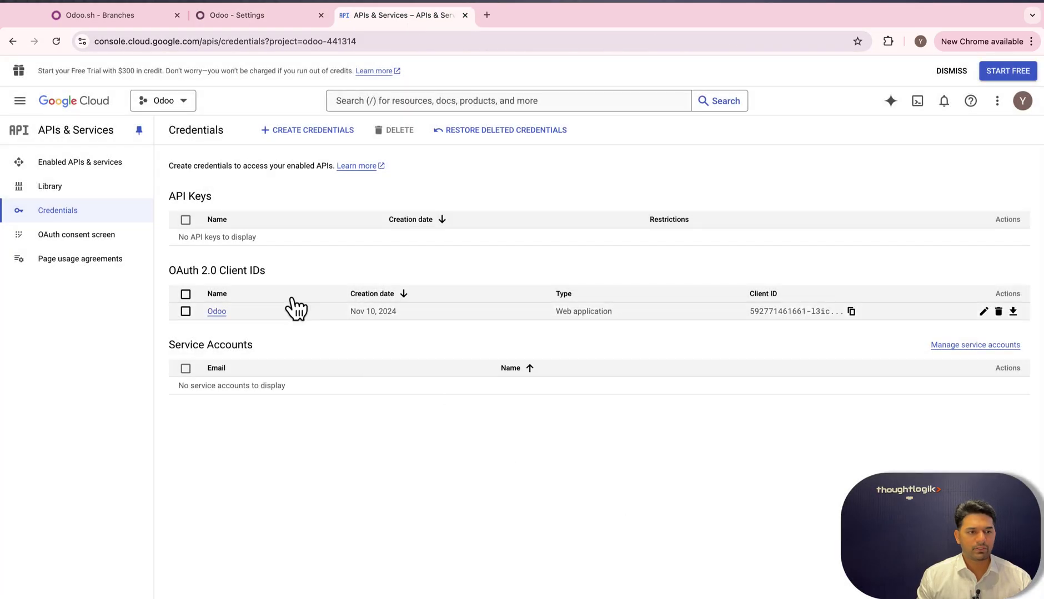
click(94, 235)
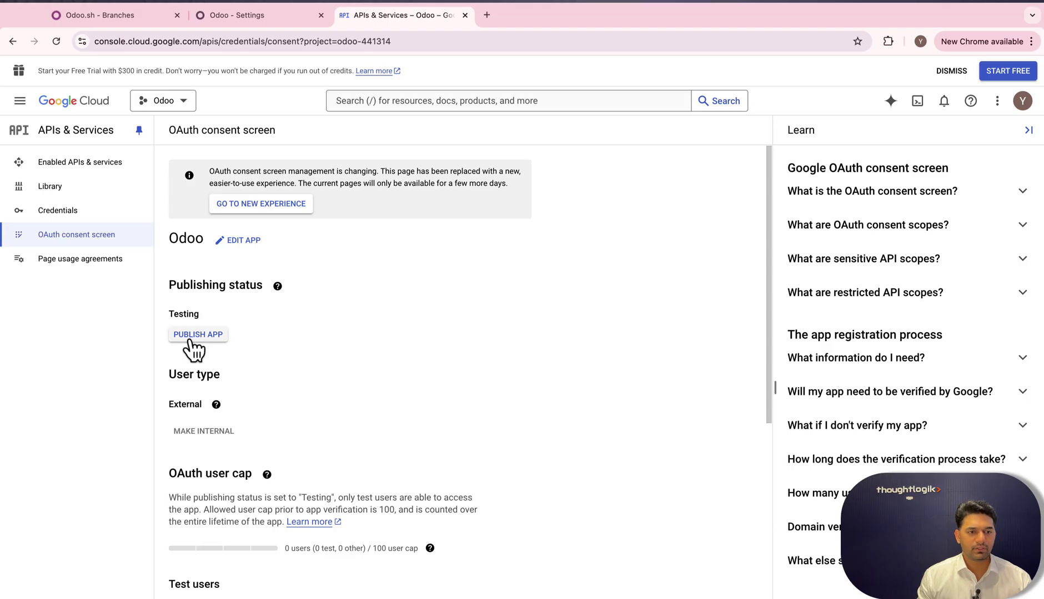
click(194, 335)
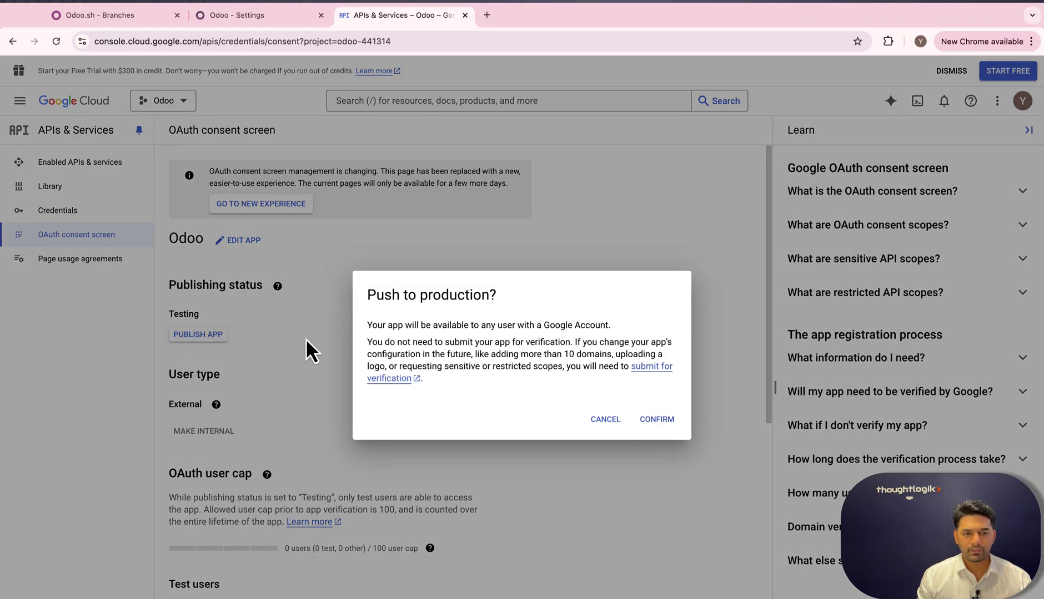
click(672, 426)
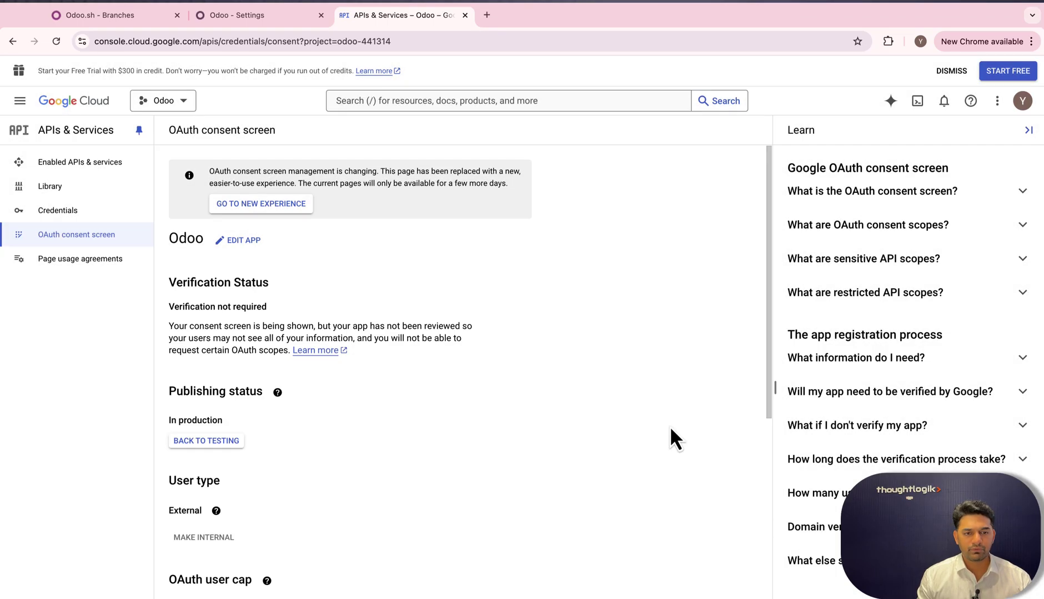
scroll(365, 383, down, 6)
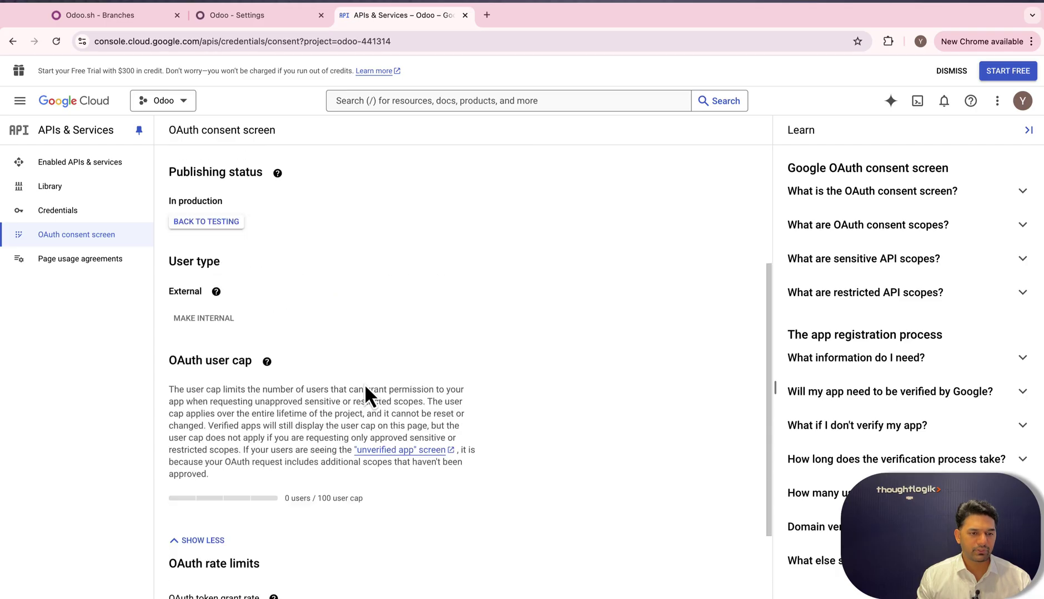
scroll(363, 383, up, 6)
Start a new record from the Outgoing Email Servers list in Odoo Settings.
click(243, 17)
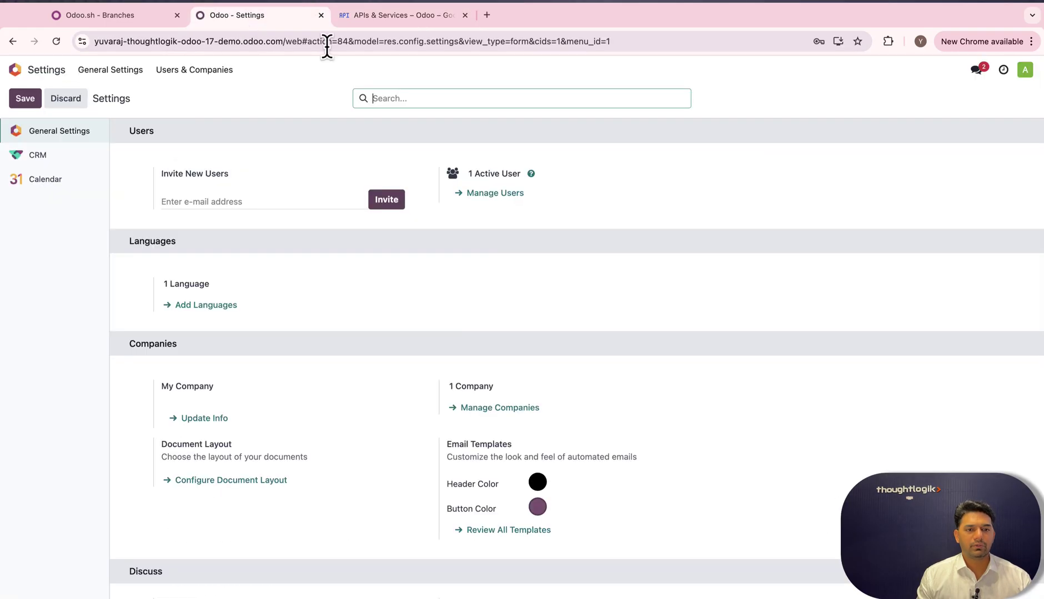
scroll(463, 333, down, 5)
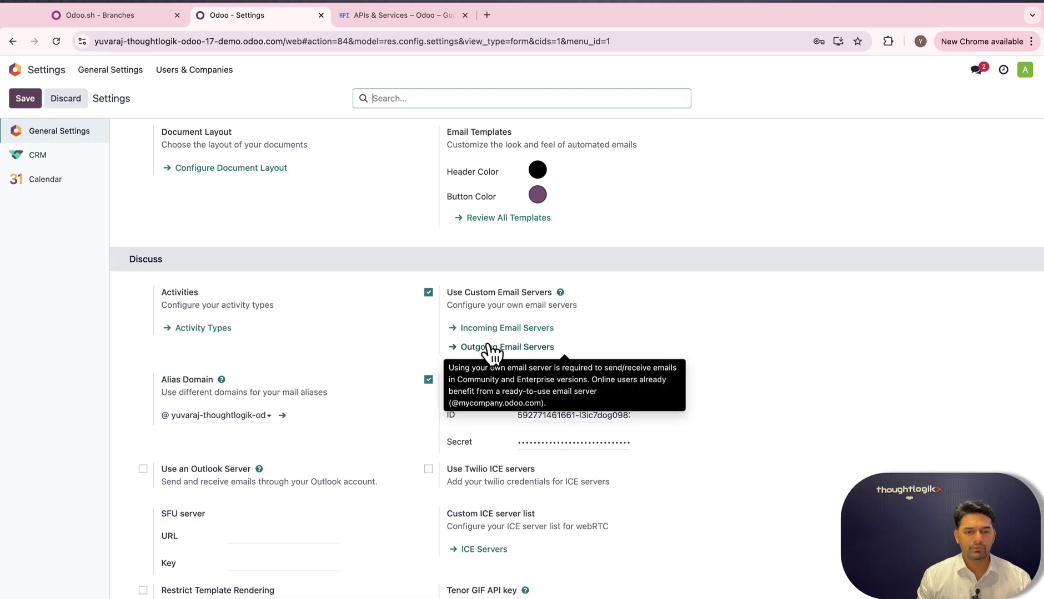
click(481, 348)
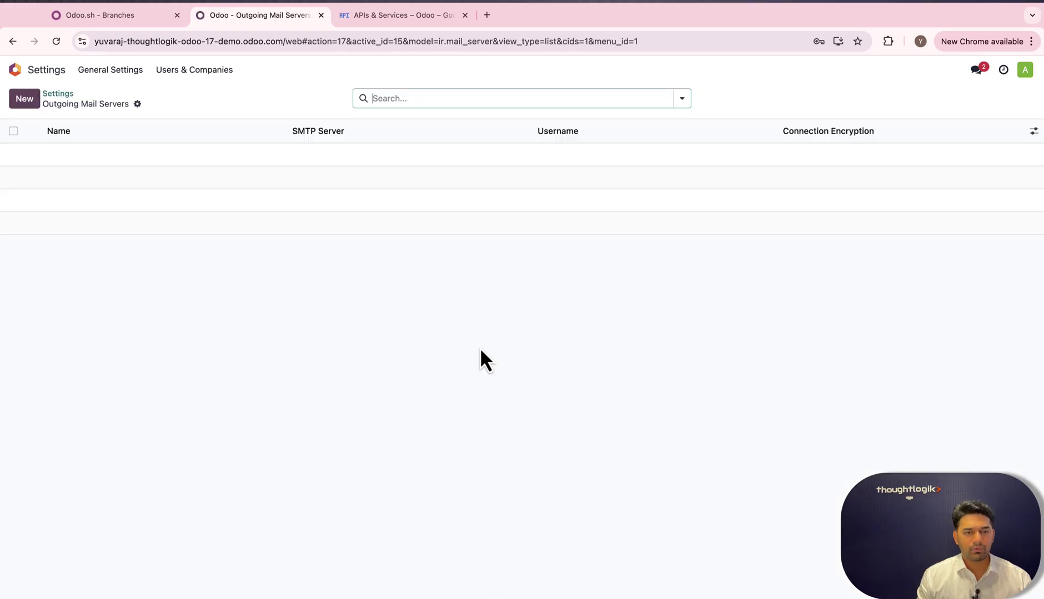
click(34, 104)
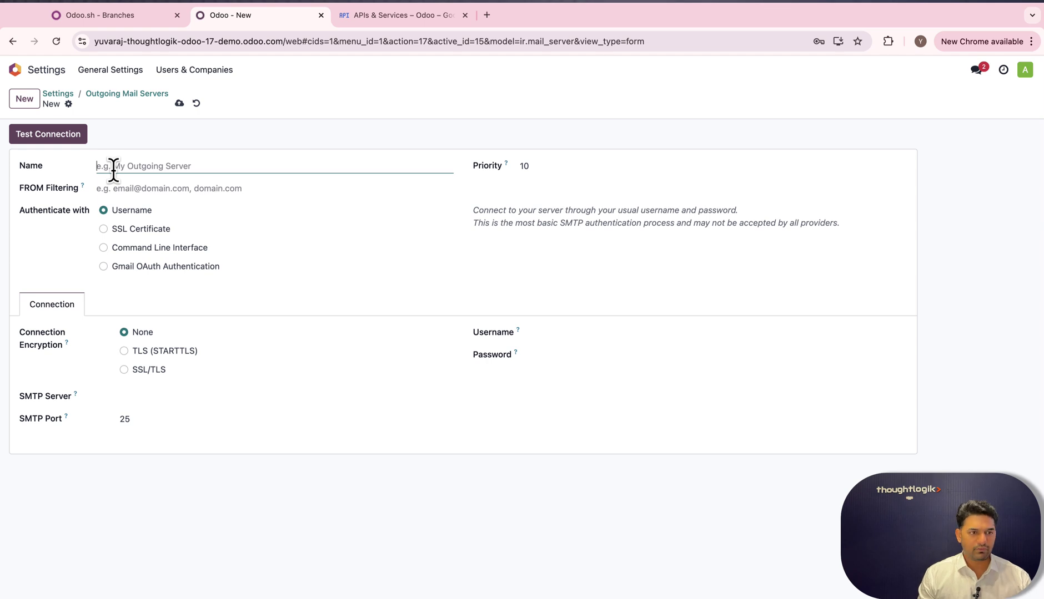
Name the server My Gmail, set FROM Filtering to gmail.com, and choose Gmail OAuth Authentication.
text(My)
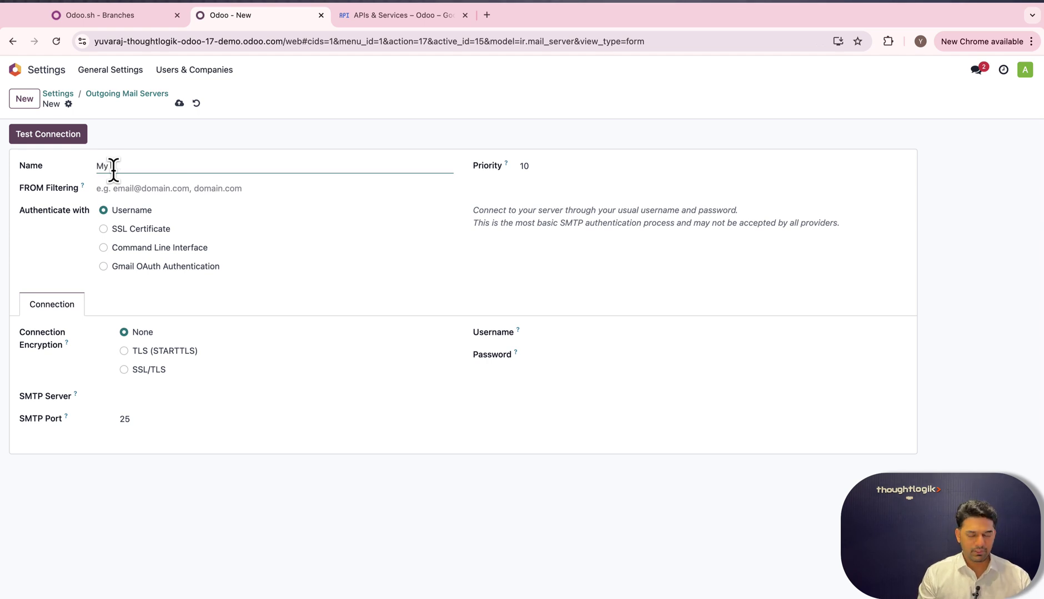
text( Gmail)
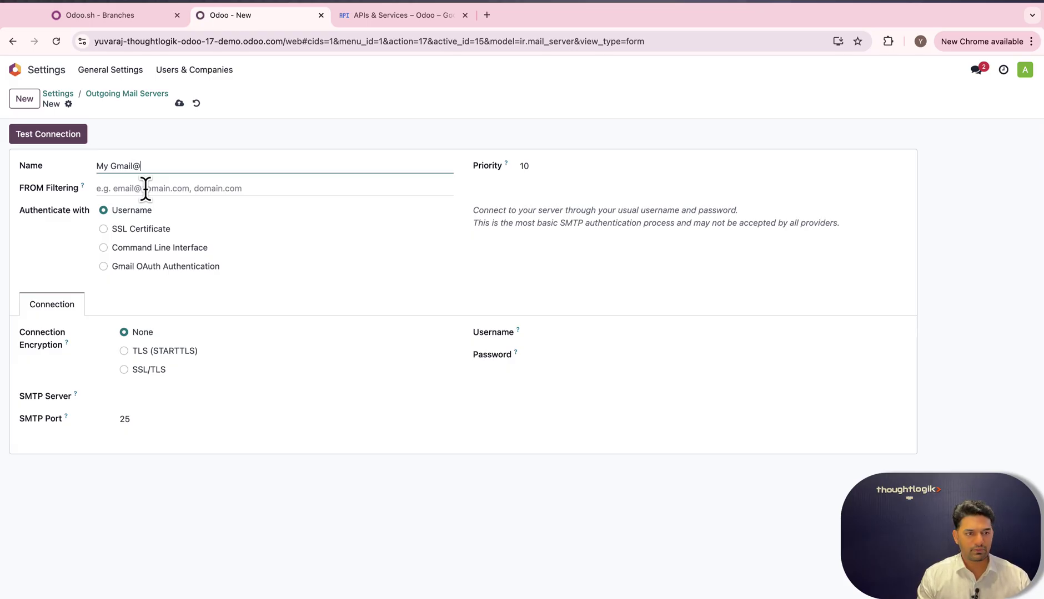
click(172, 189)
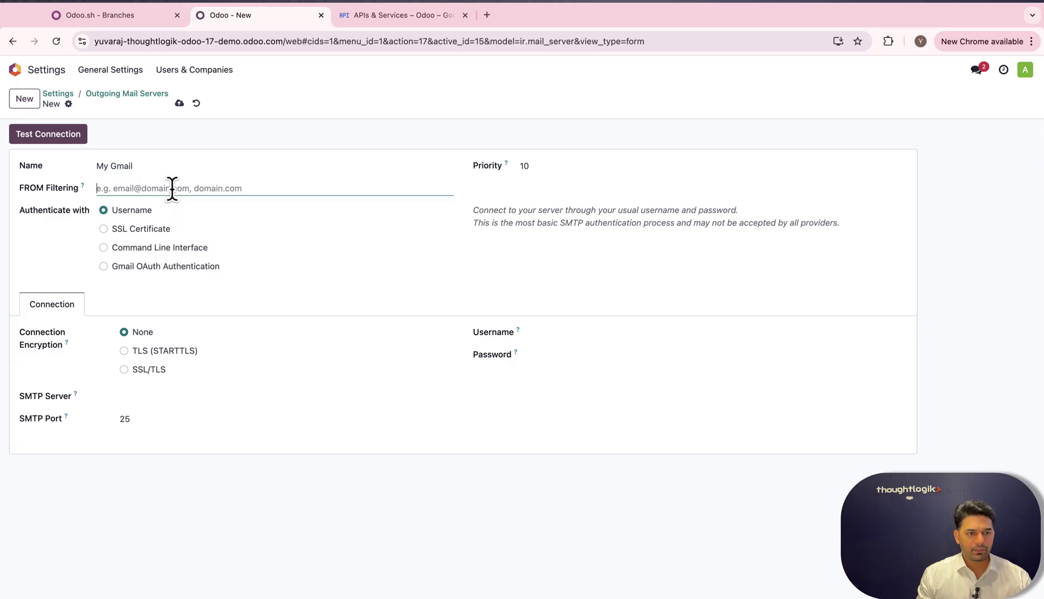
text(gmail.com)
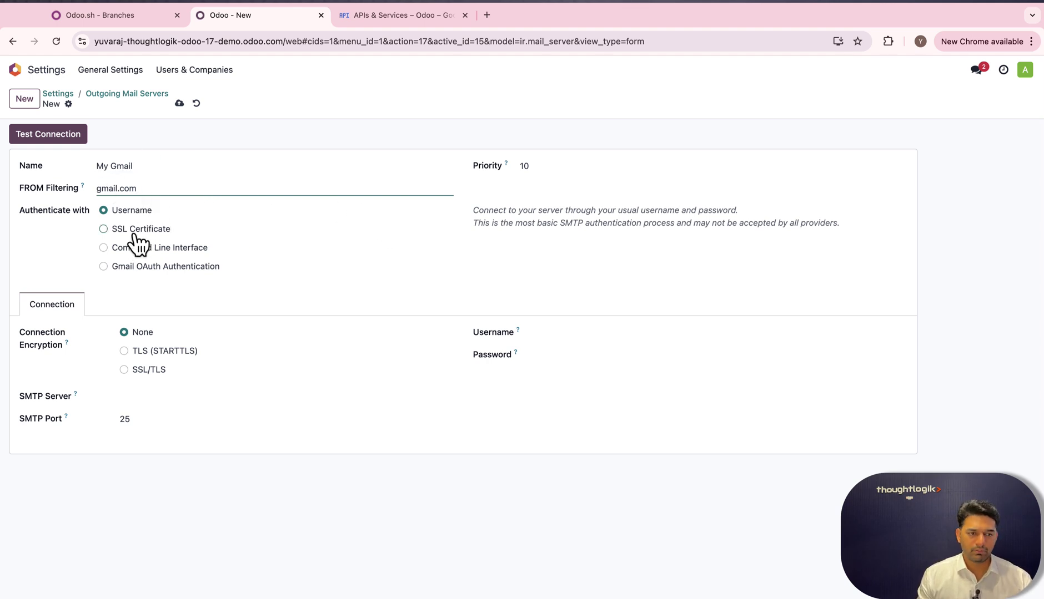
click(103, 266)
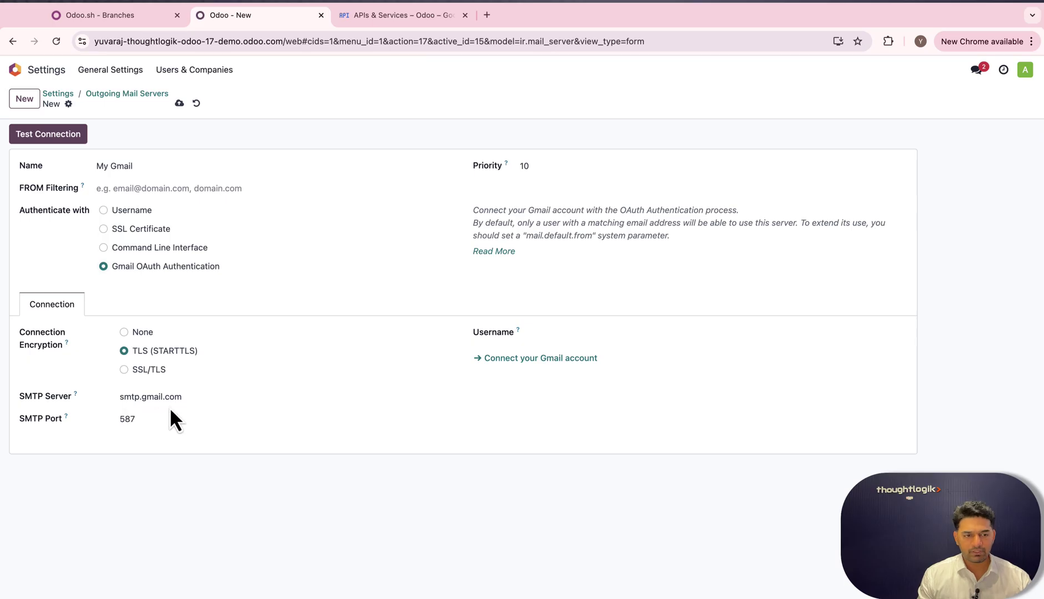
click(541, 333)
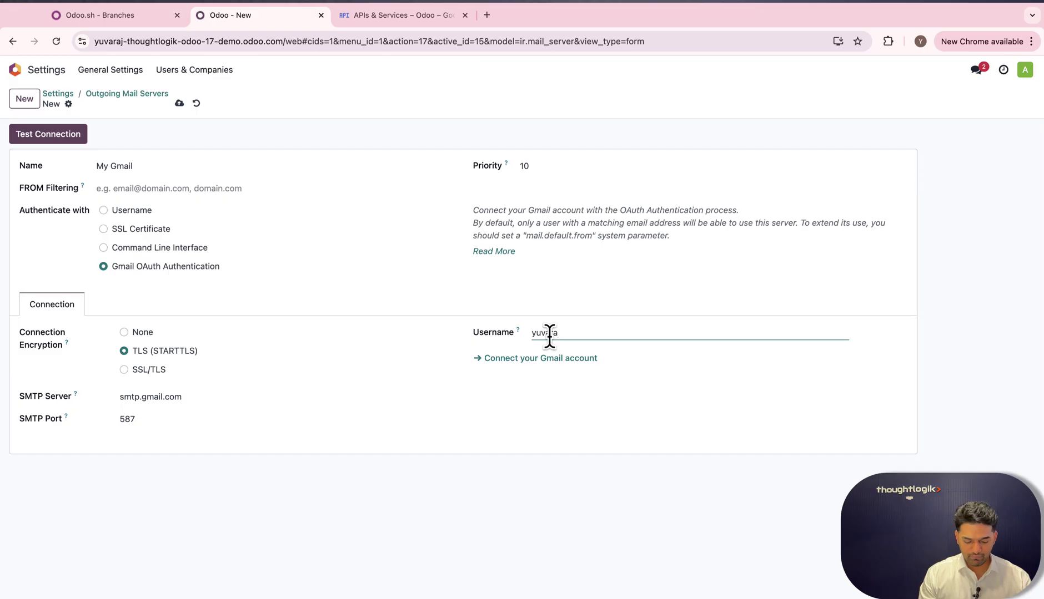
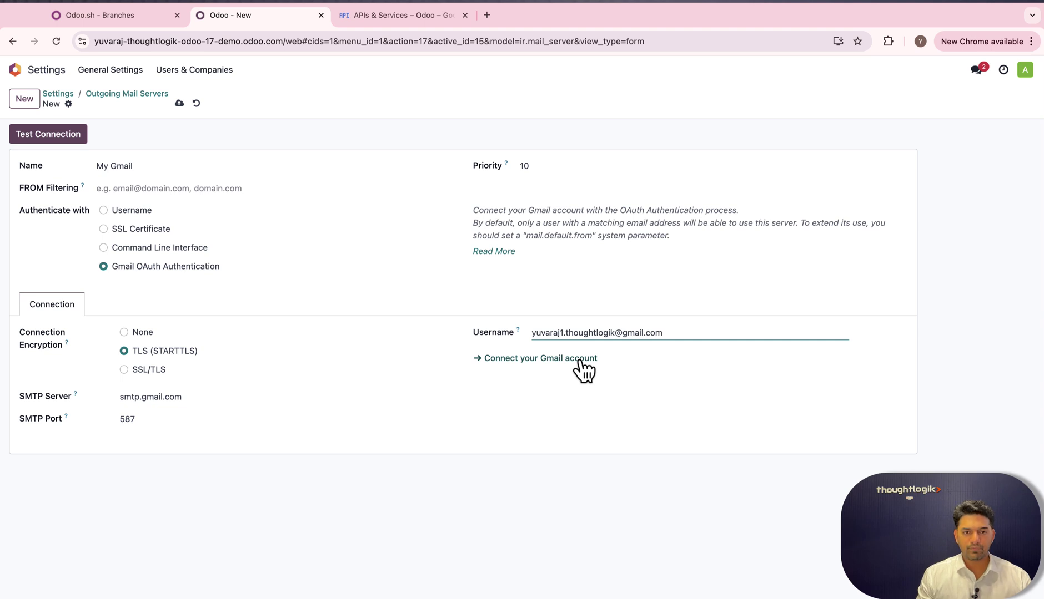
Connect the Gmail account, proceed past the unverified-app warning, and grant odoo.com access.
click(527, 359)
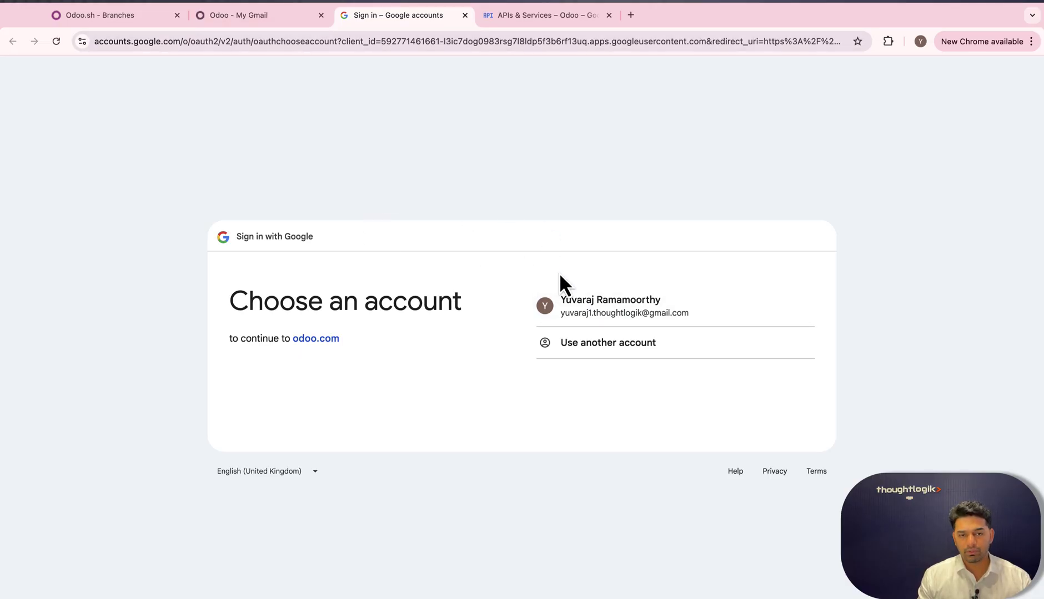
click(594, 311)
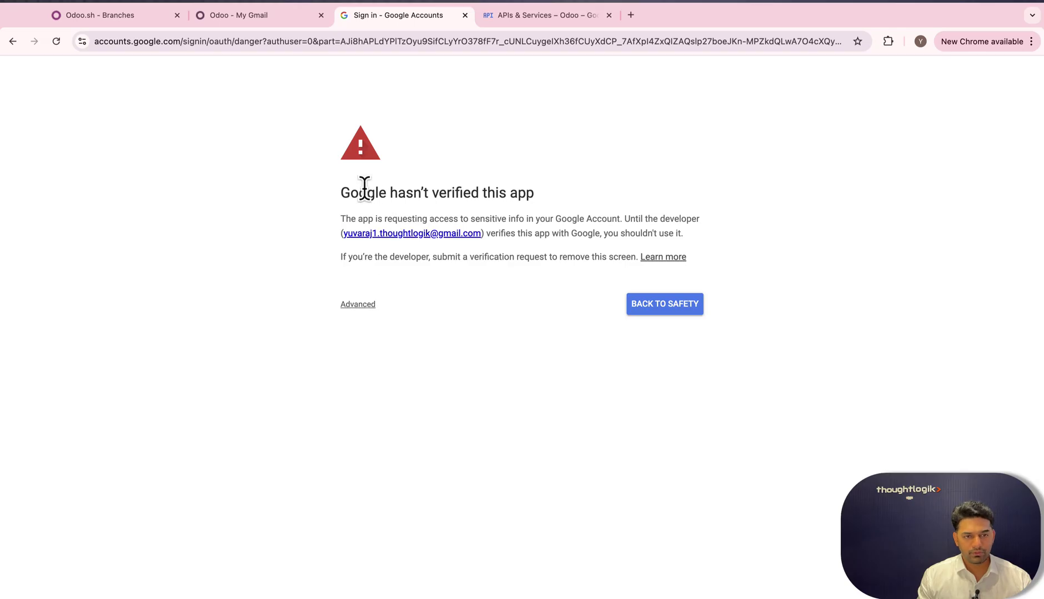
click(359, 306)
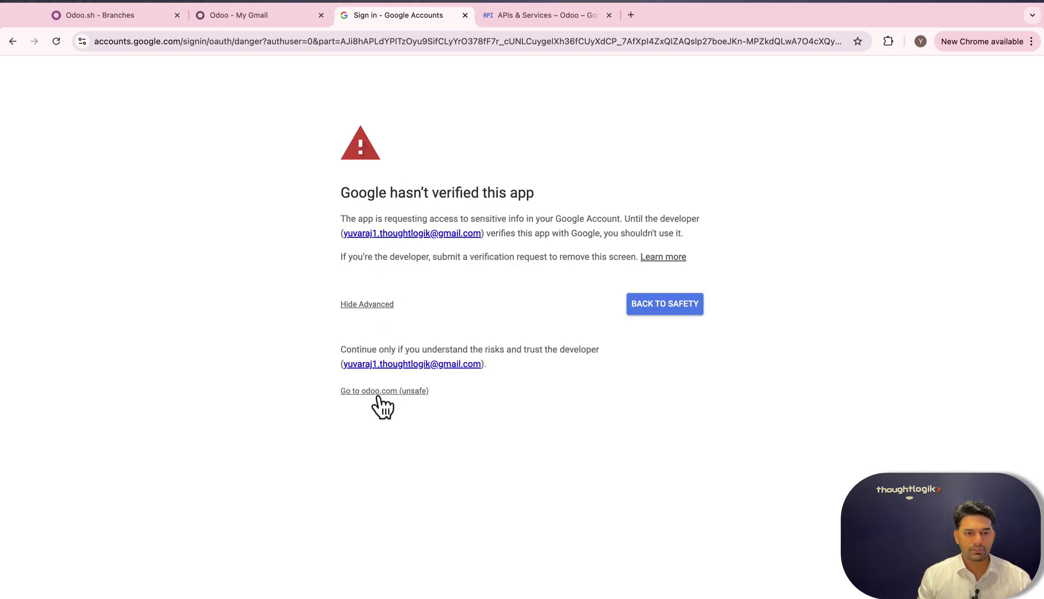
click(367, 392)
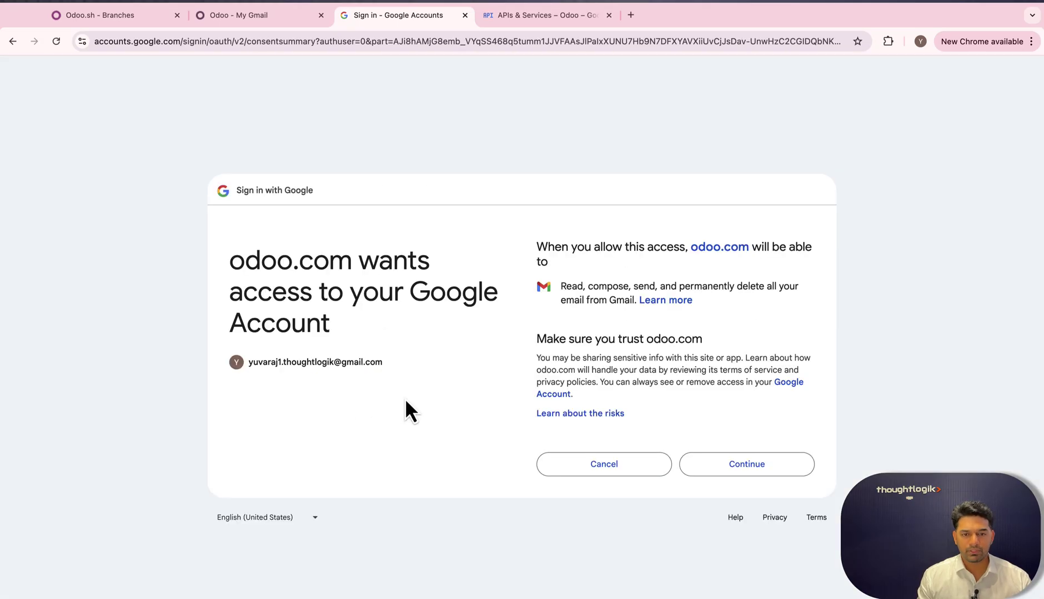
click(732, 471)
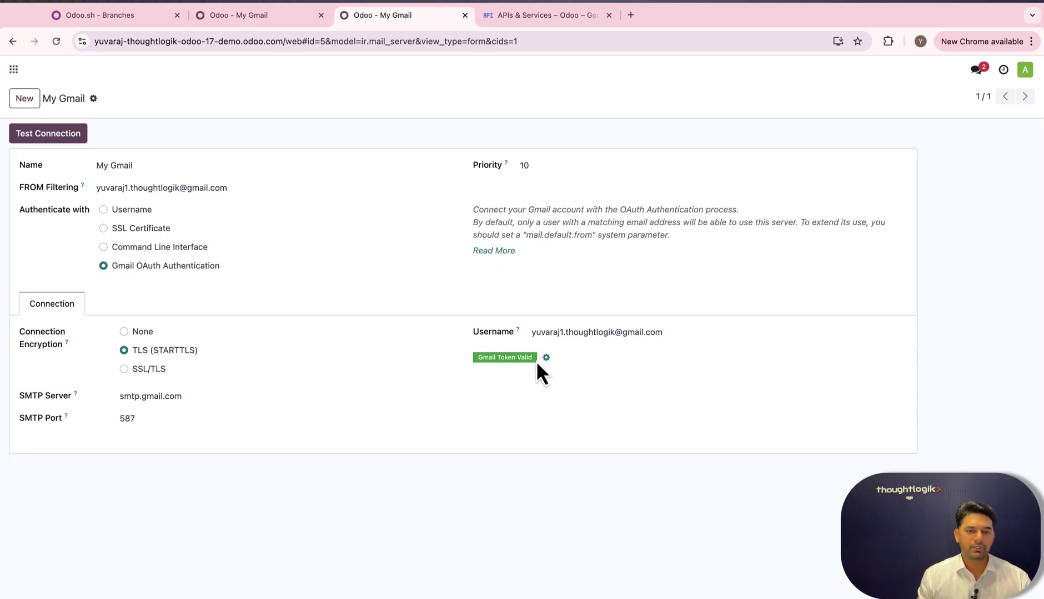
Run Test Connection on the My Gmail outgoing server, then bring up the Odoo apps menu.
click(59, 146)
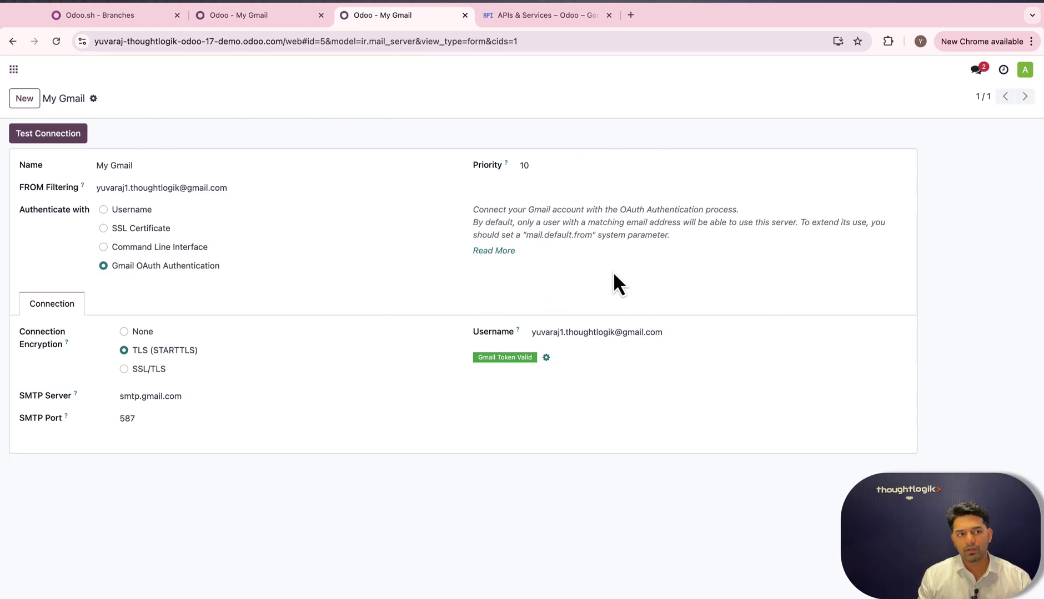
click(14, 70)
Start a new record from the Incoming Email Servers list in Odoo Settings.
click(308, 222)
scroll(545, 455, down, 1)
scroll(547, 447, down, 3)
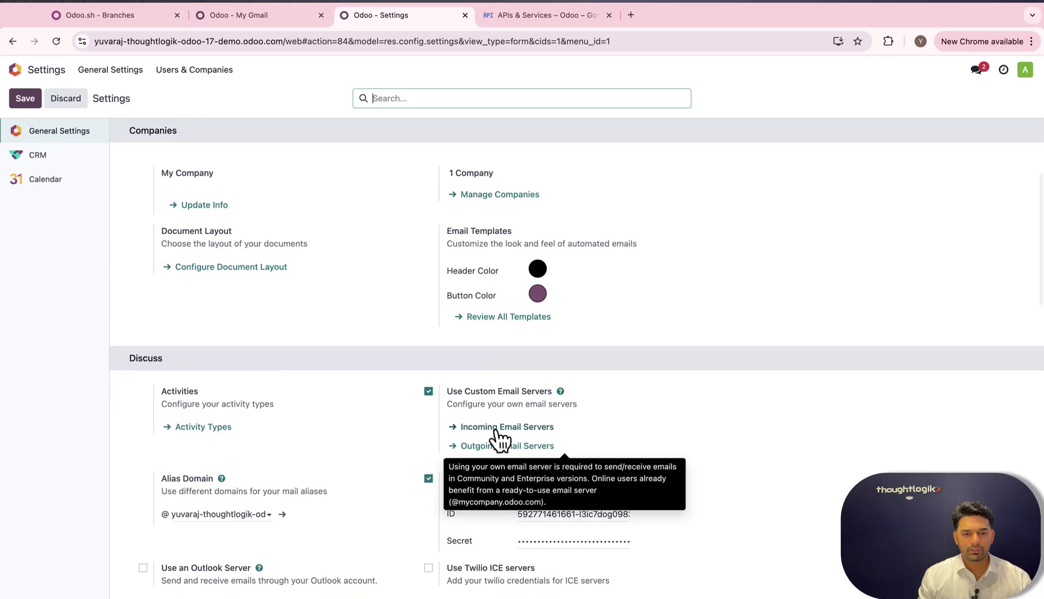
click(501, 428)
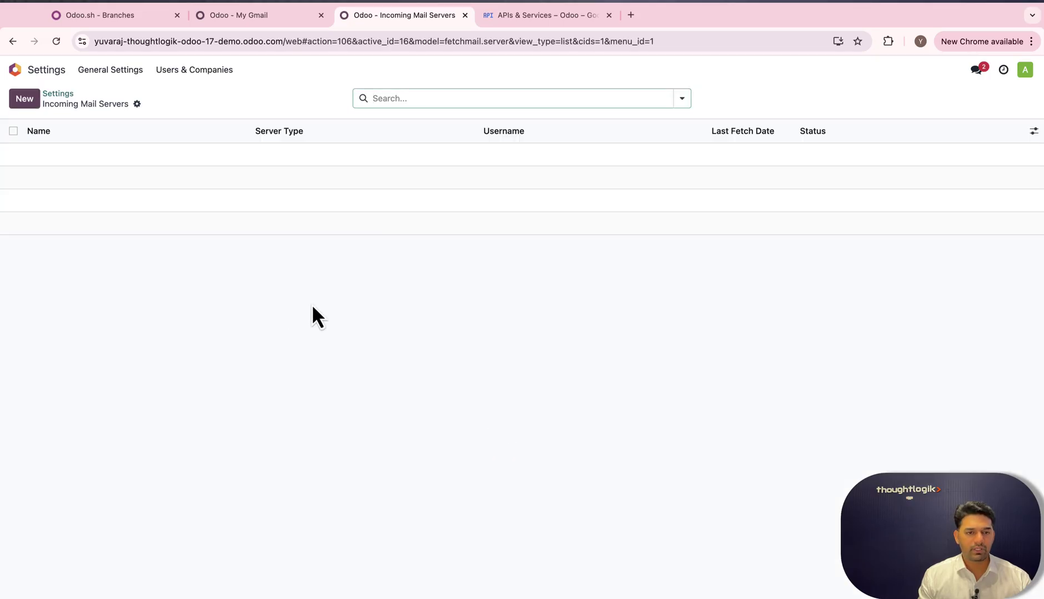
click(24, 100)
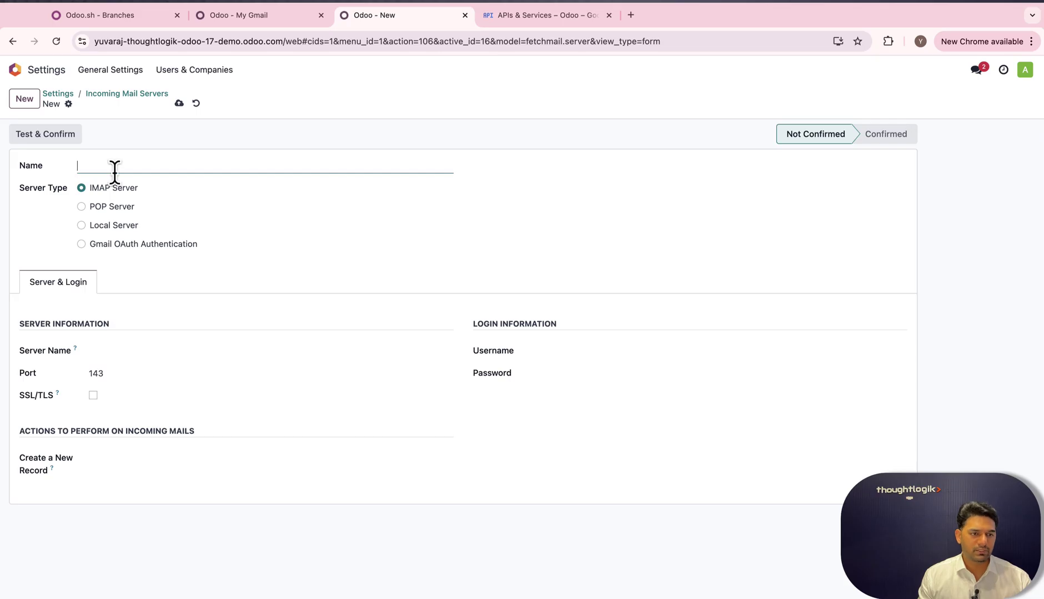
Name the server My gmail, choose Gmail OAuth Authentication, and enter the Gmail address as username.
text(My gmail)
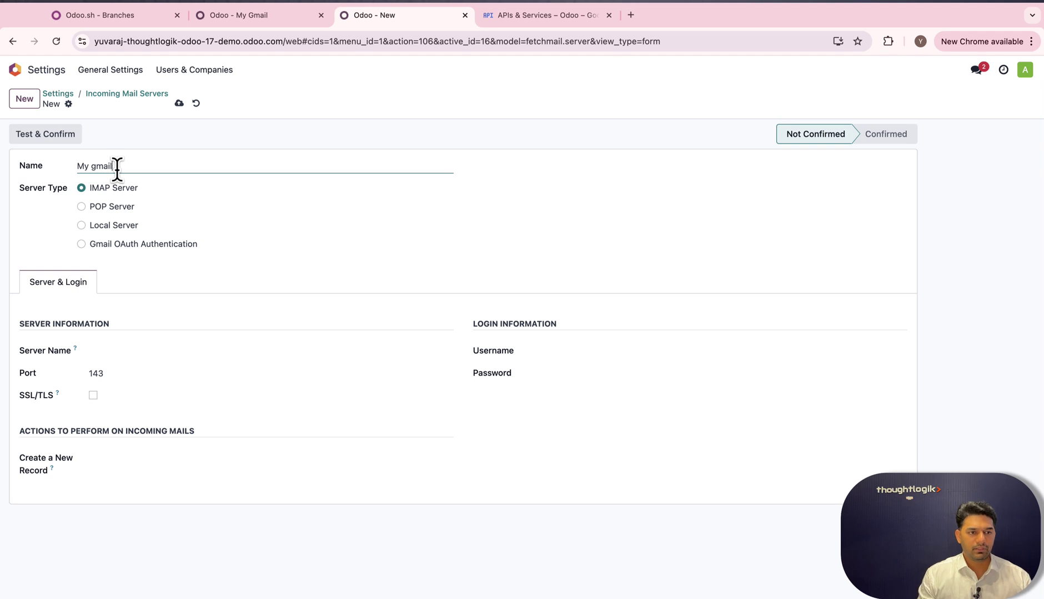
click(81, 244)
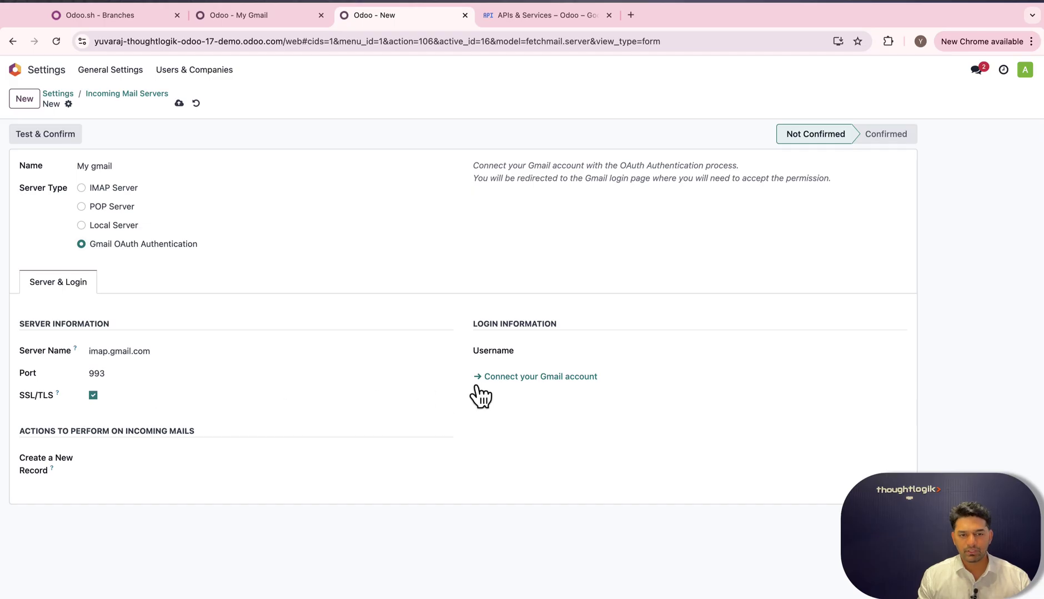
click(543, 353)
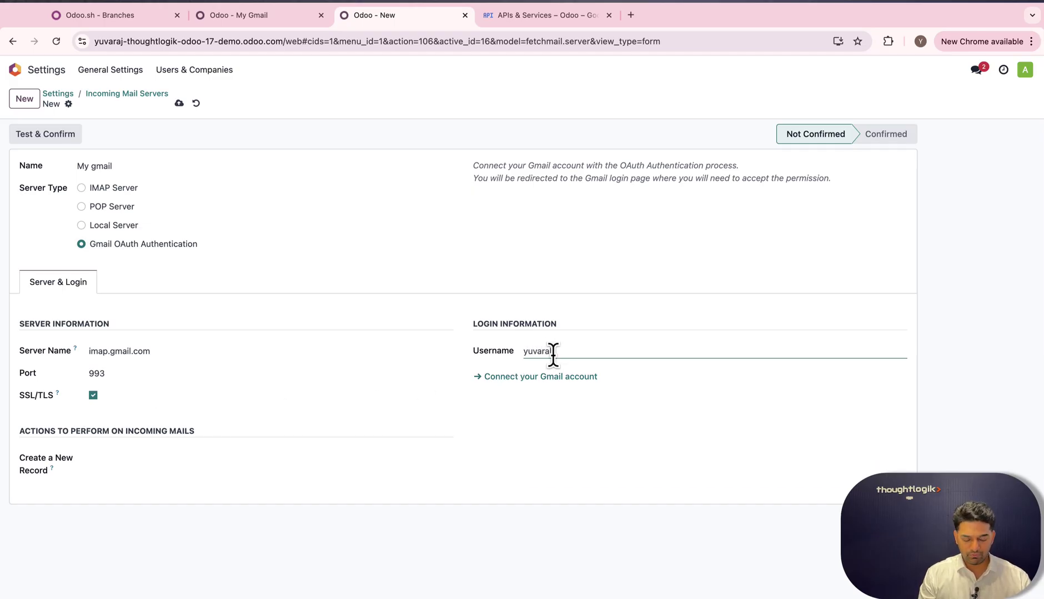
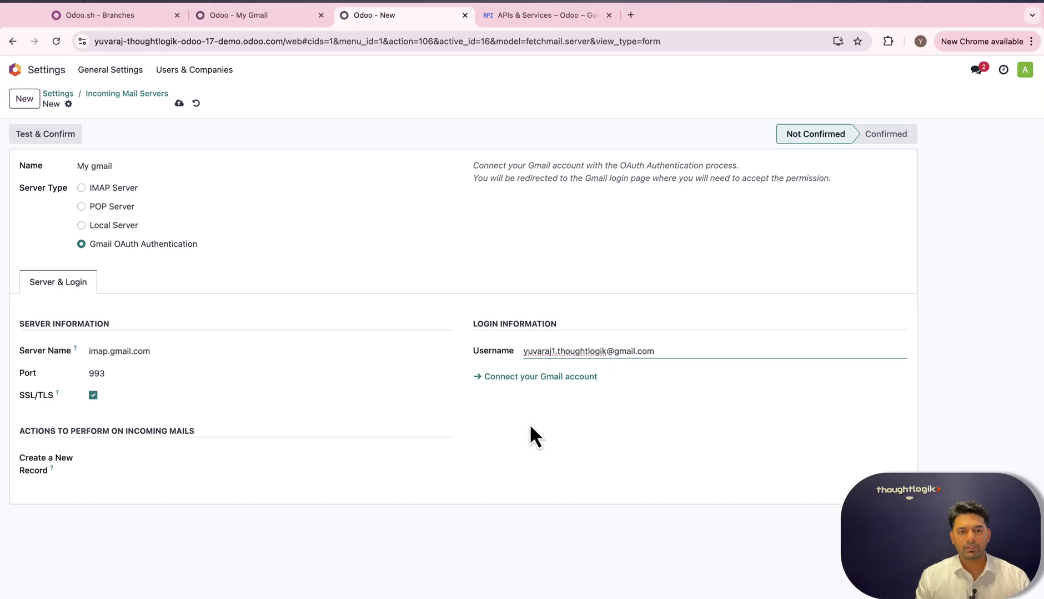
Connect the Gmail account for the incoming server, bypass the unverified-app warning, and allow odoo.com access.
click(531, 380)
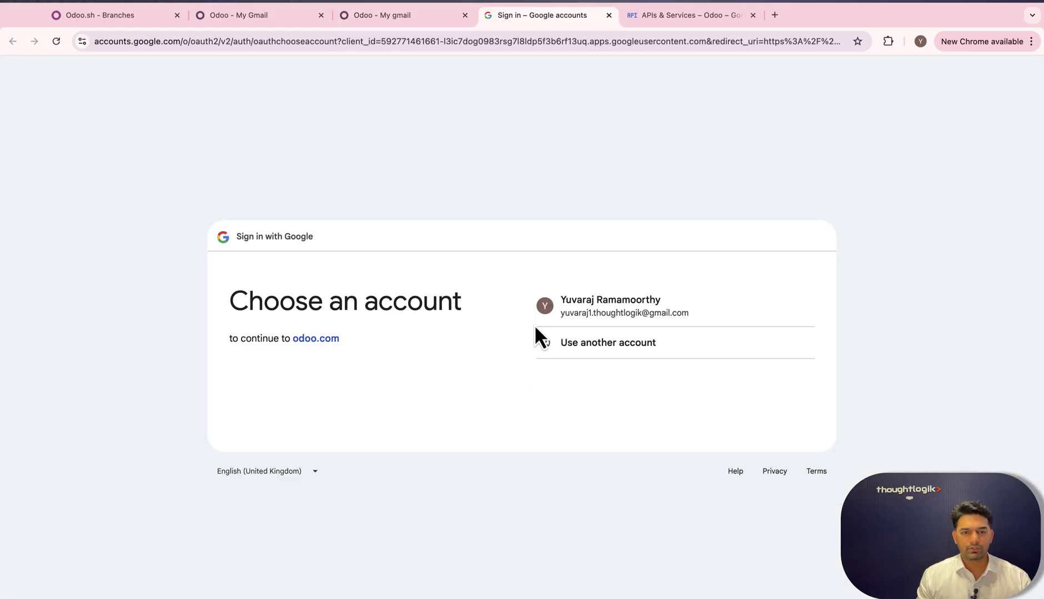
click(595, 308)
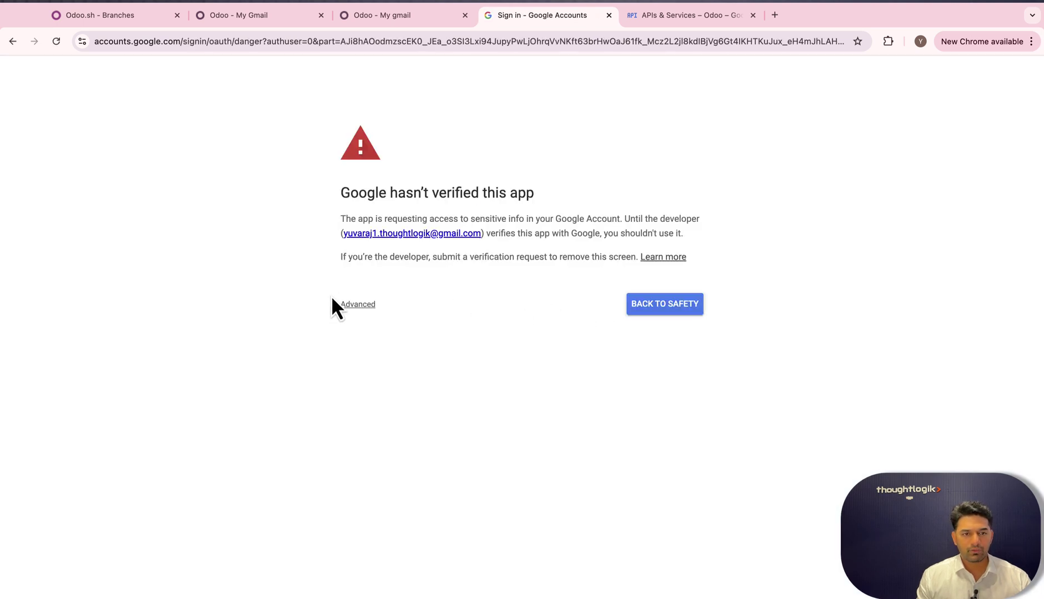
click(358, 306)
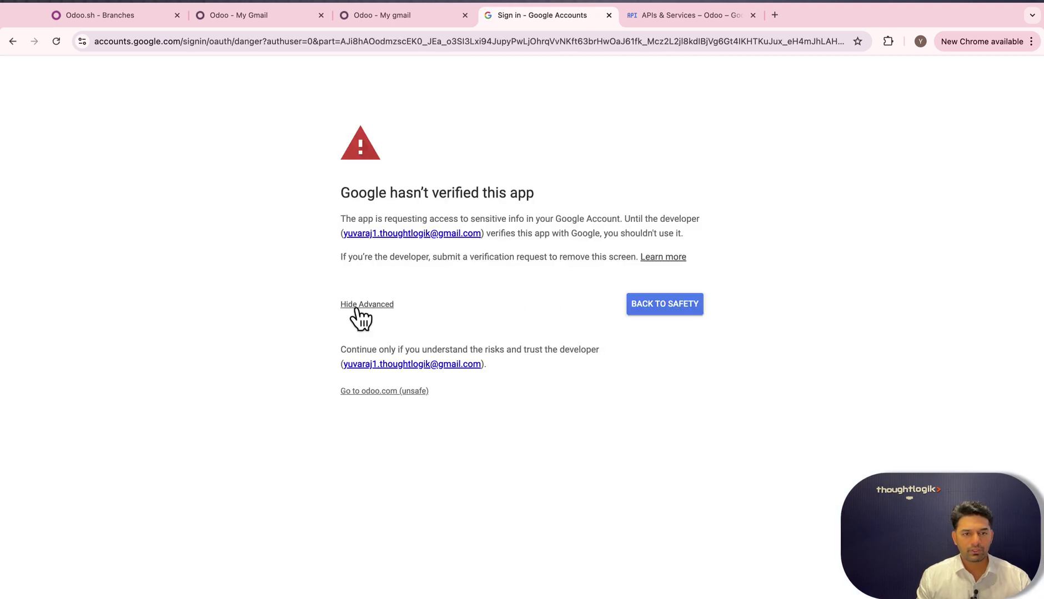
click(377, 393)
click(729, 454)
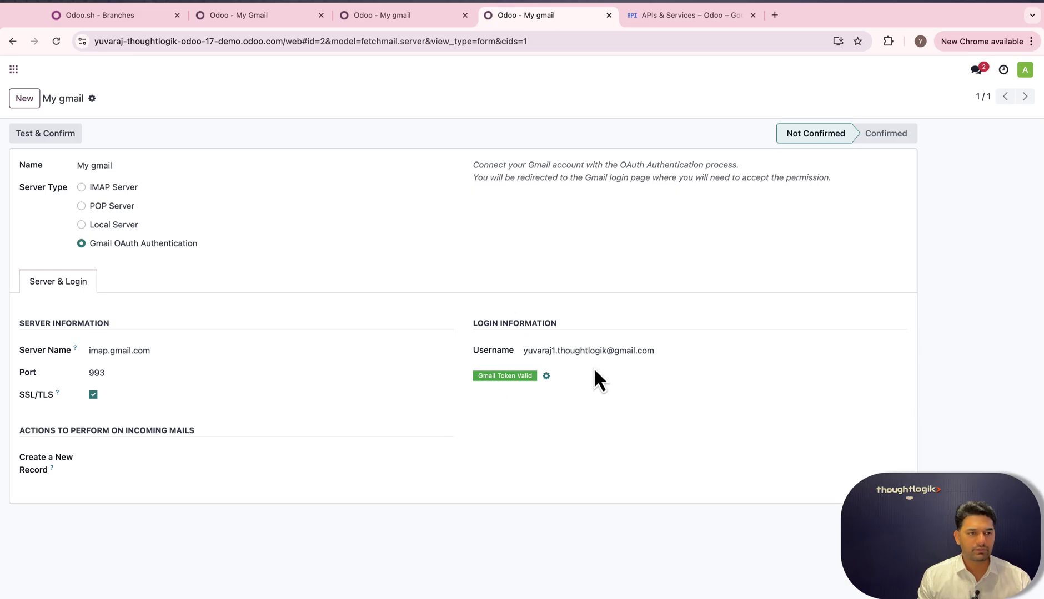
Test & Confirm the My gmail incoming server, then return to the Settings app.
click(49, 134)
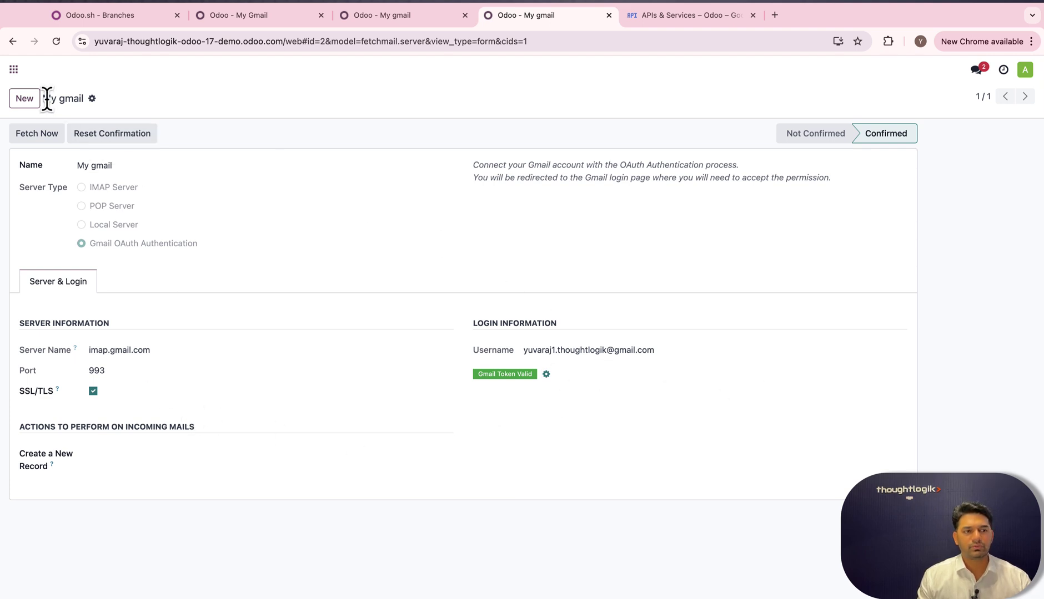
click(21, 72)
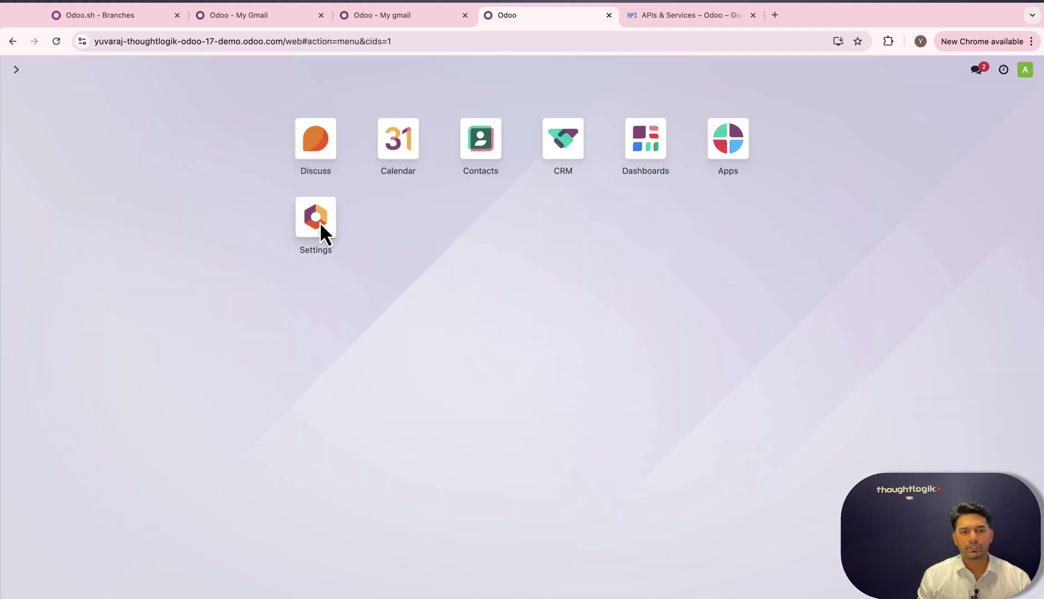
click(321, 228)
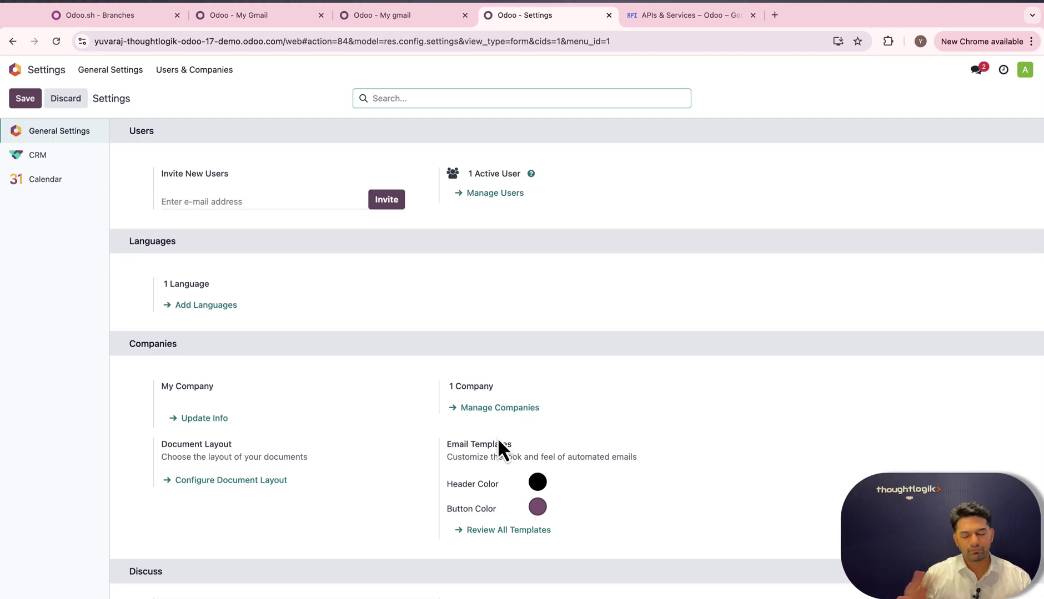